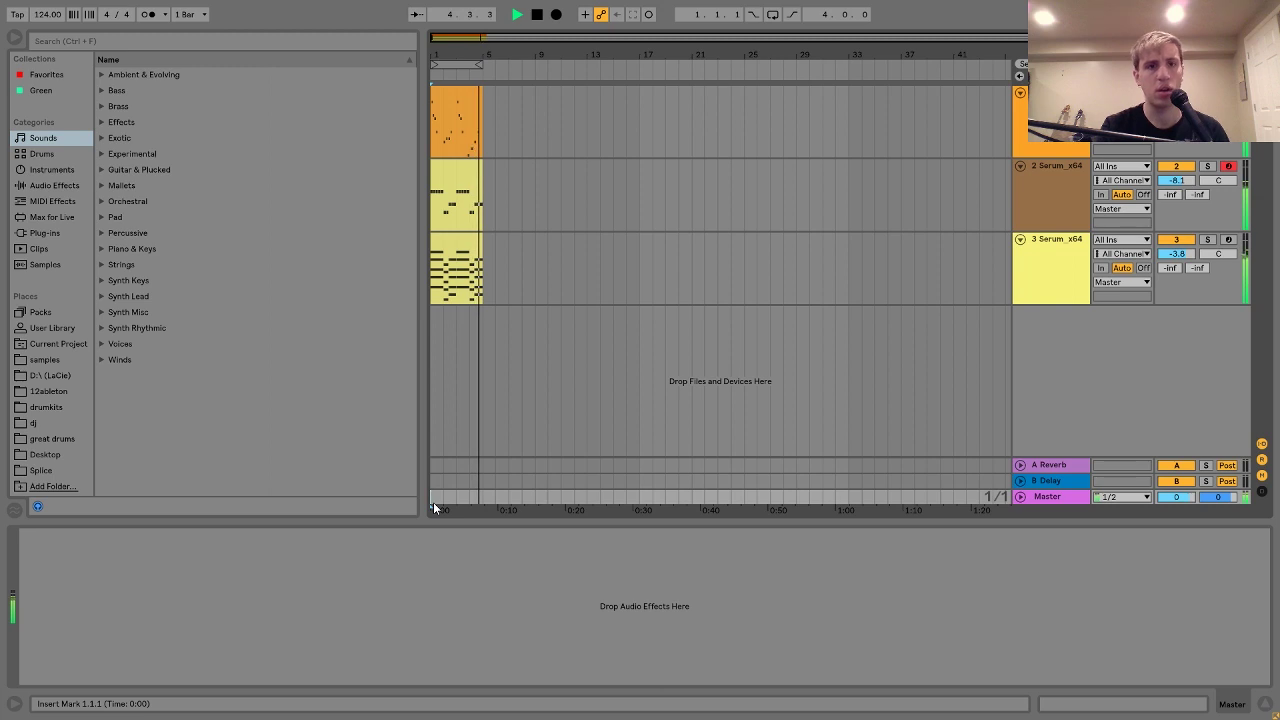
Stop playback, open the first track's Serum instrument and audition its patch with a few notes
{"action": "key", "text": "space"}
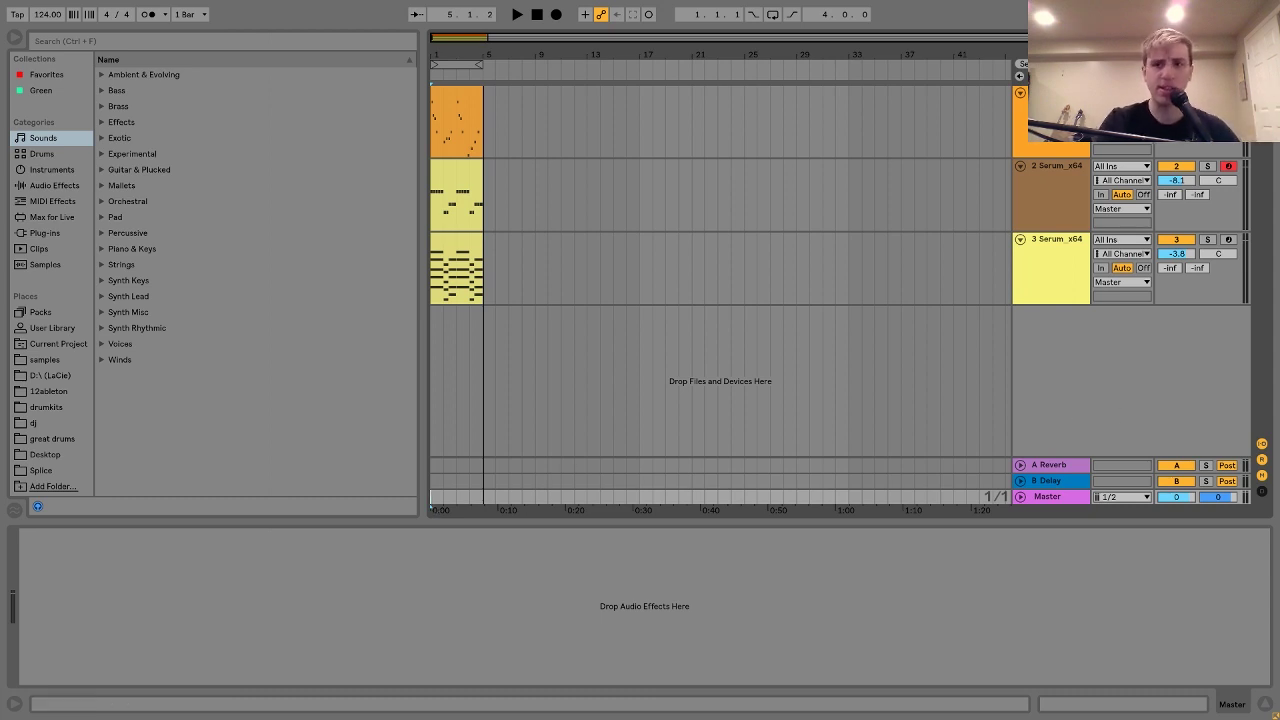
{"action": "left_click", "coordinate": [1046, 137]}
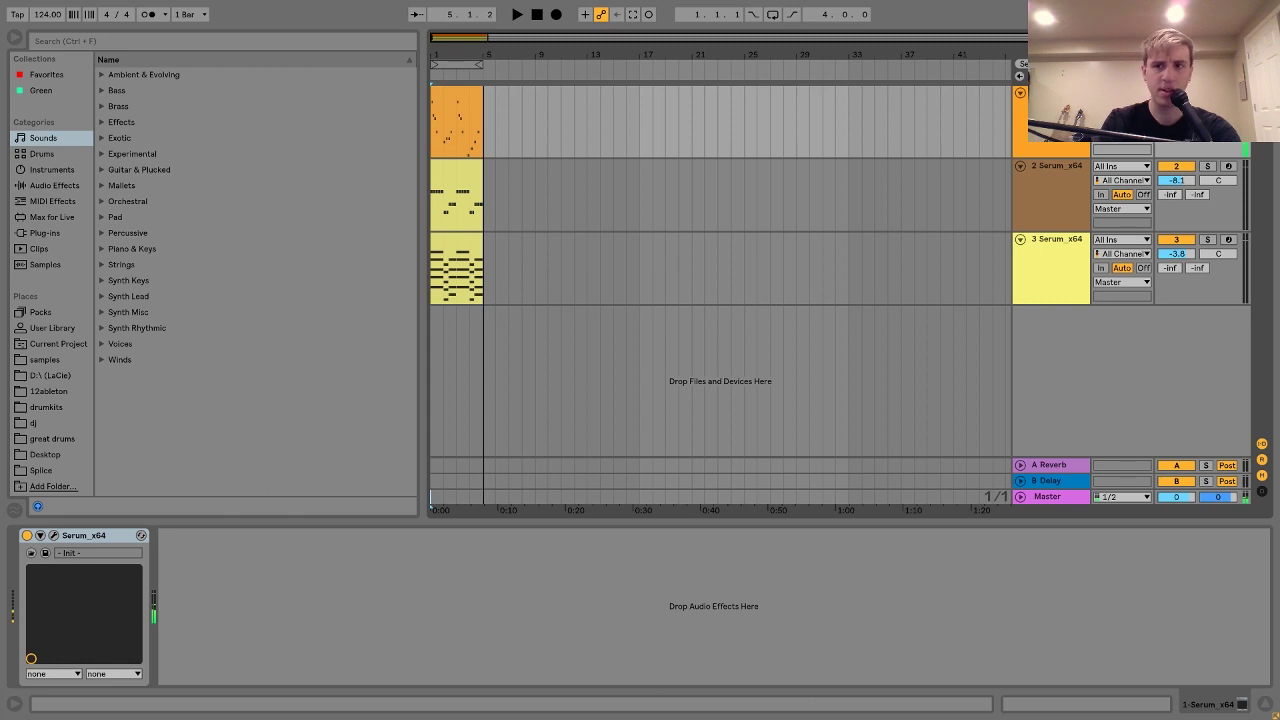
{"action": "key", "text": "x"}
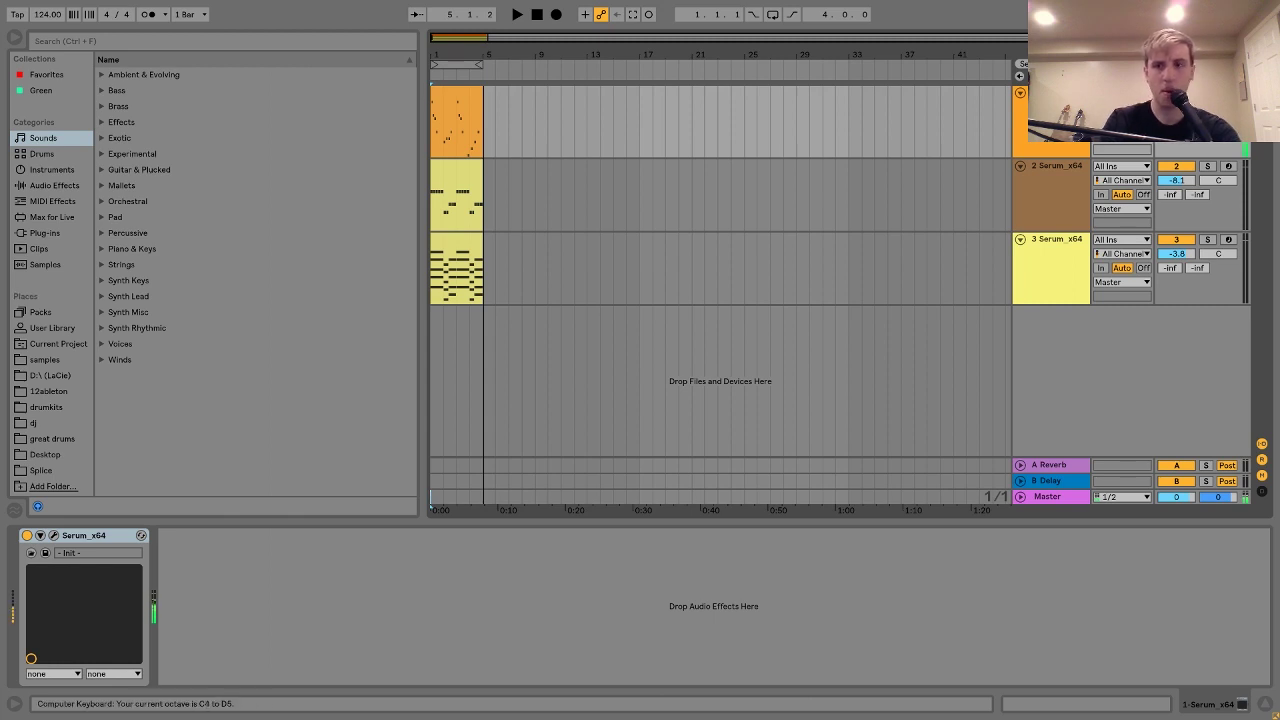
{"action": "left_click", "coordinate": [55, 535]}
{"action": "key", "text": "a"}
{"action": "key", "text": "e"}
{"action": "key", "text": "g"}
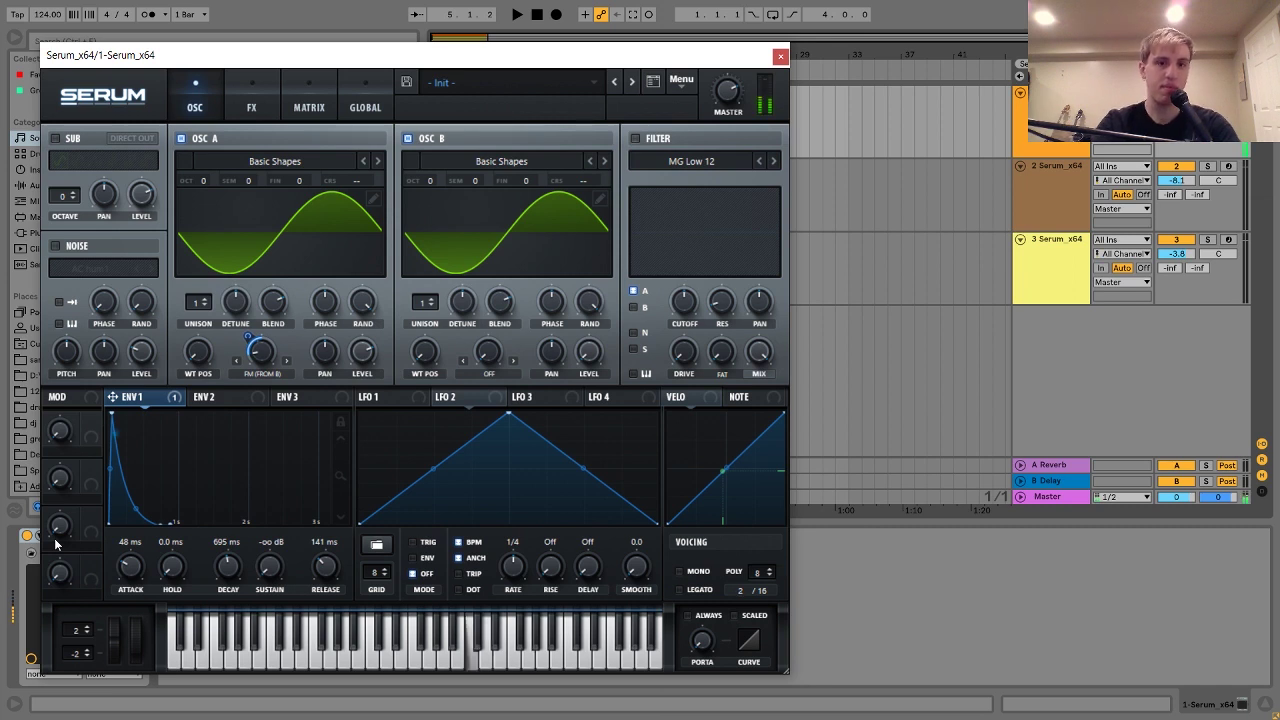
Lower the computer keyboard by one octave and audition the first track's patch again
{"action": "key", "text": "z"}
{"action": "key", "text": "a"}
{"action": "key", "text": "e"}
{"action": "key", "text": "g"}
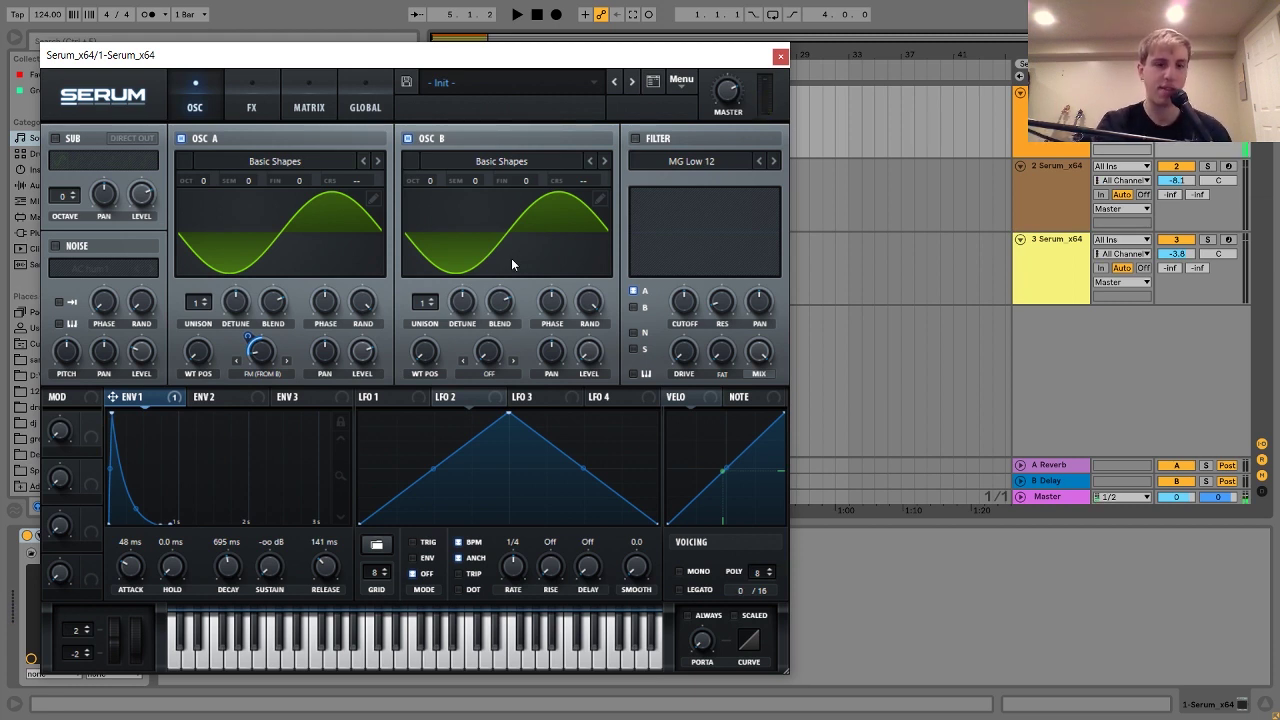
{"action": "key", "text": "a"}
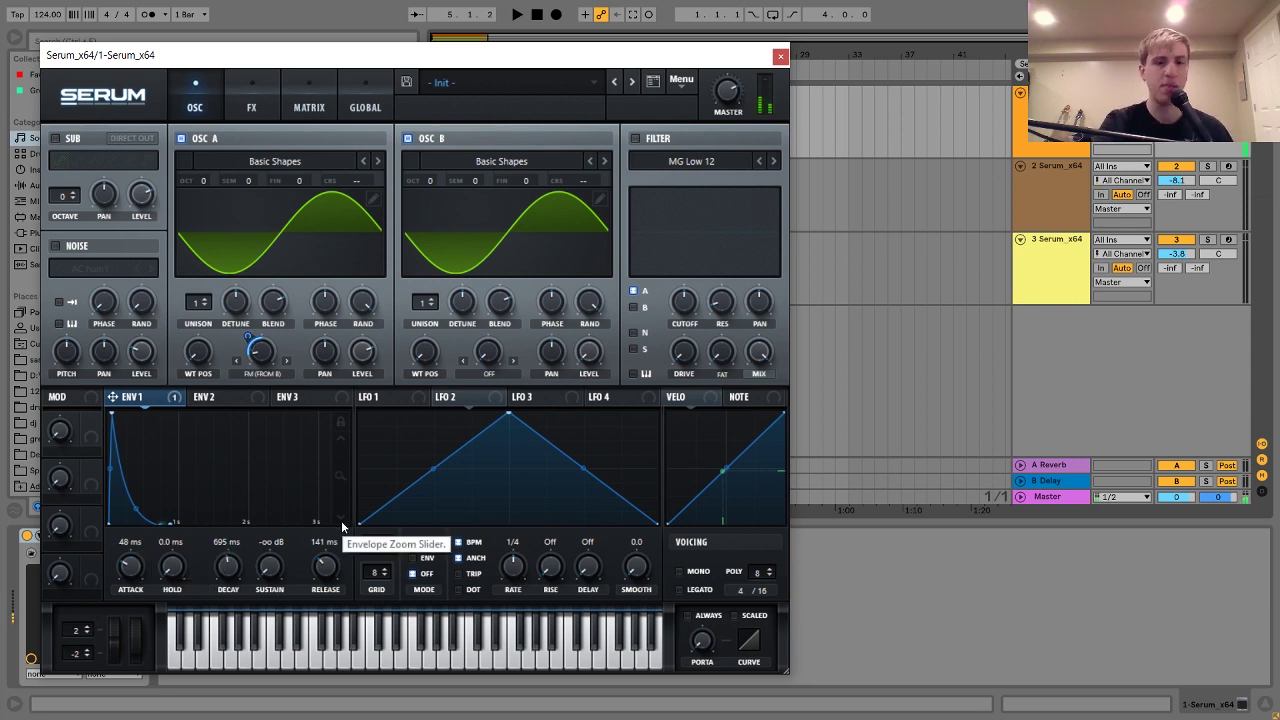
View the first patch's effects and compare the sound with the chorus off and on
{"action": "left_click", "coordinate": [253, 92]}
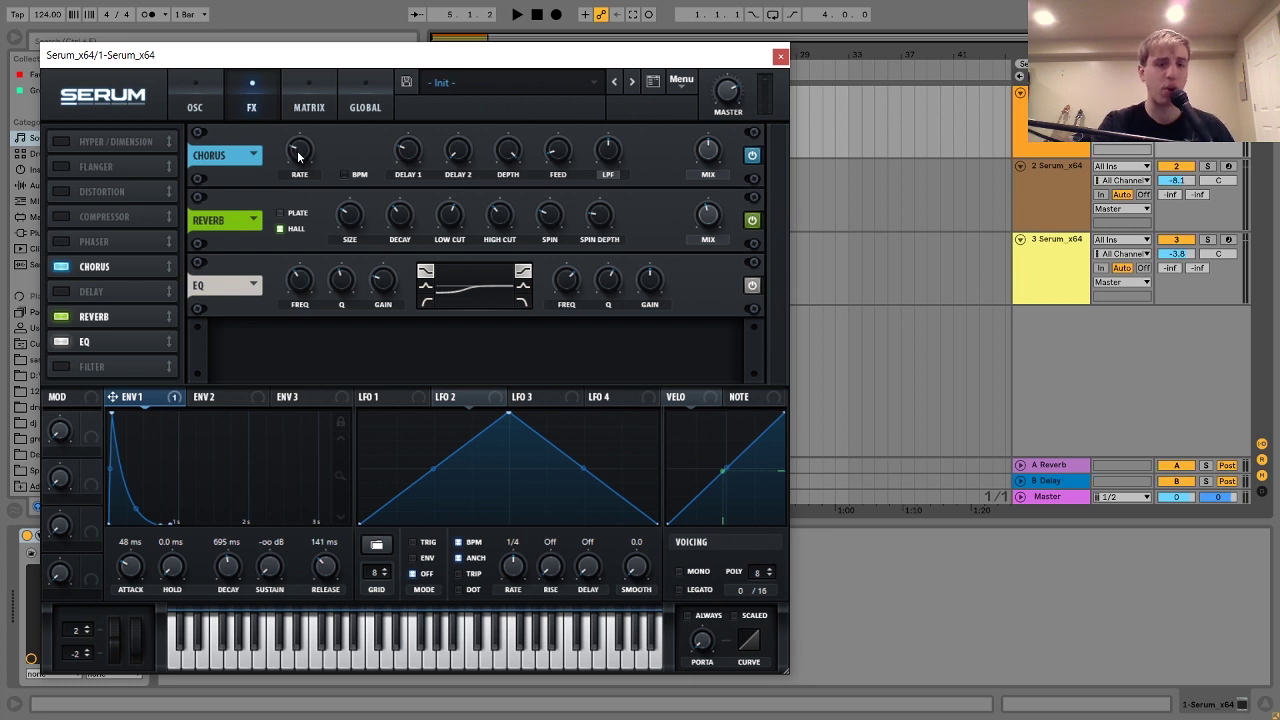
{"action": "left_click", "coordinate": [61, 267]}
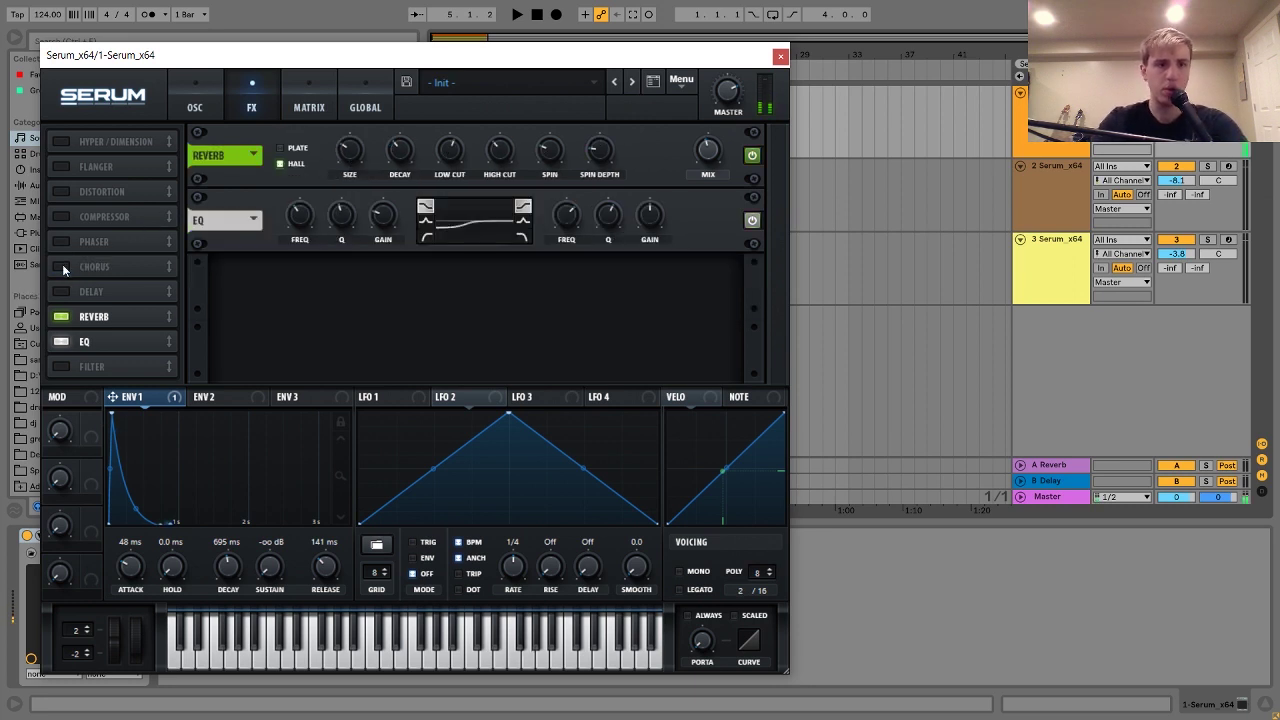
{"action": "left_click", "coordinate": [62, 267]}
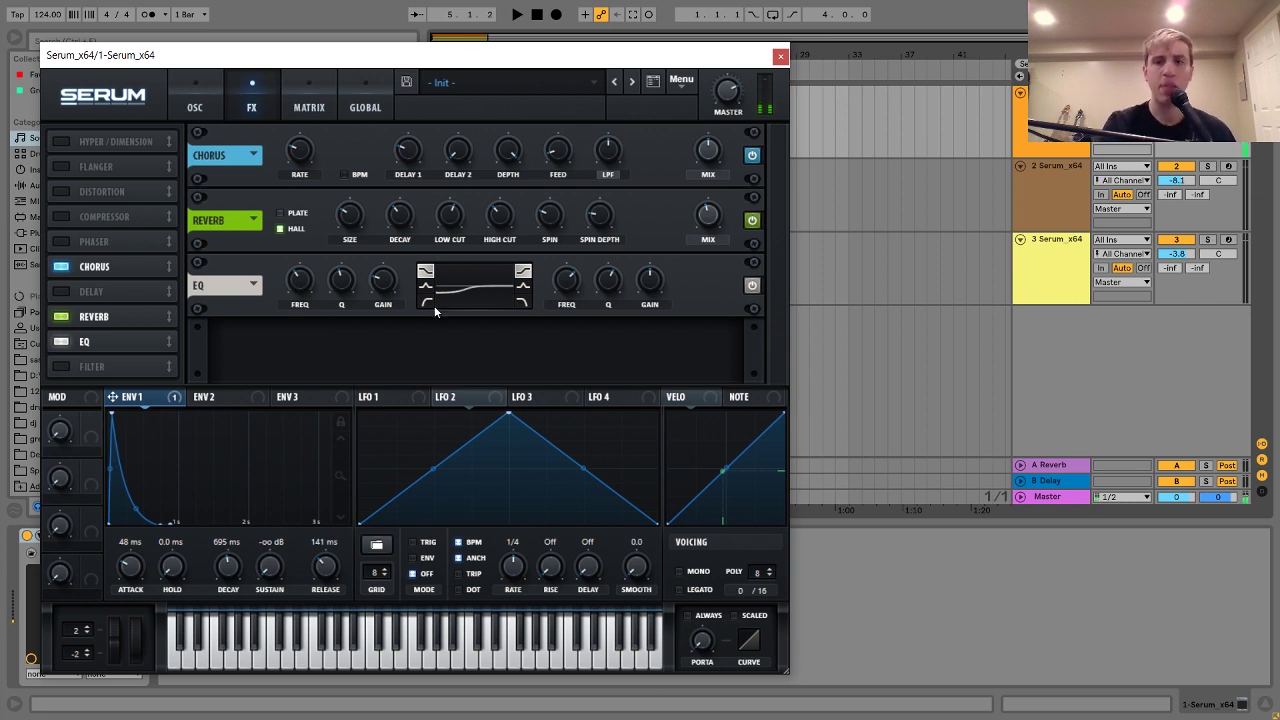
Arm and solo the second track, play it briefly, and open its Serum instrument
{"action": "left_click", "coordinate": [1068, 193]}
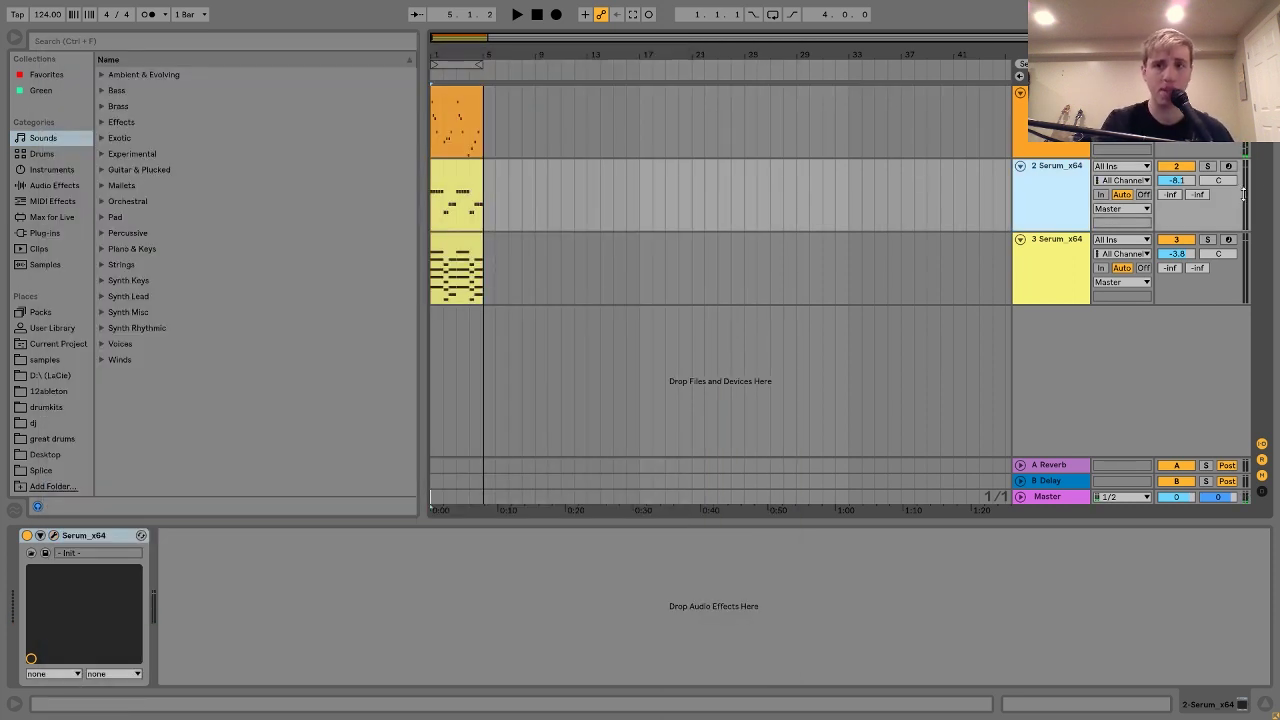
{"action": "left_click", "coordinate": [1229, 166]}
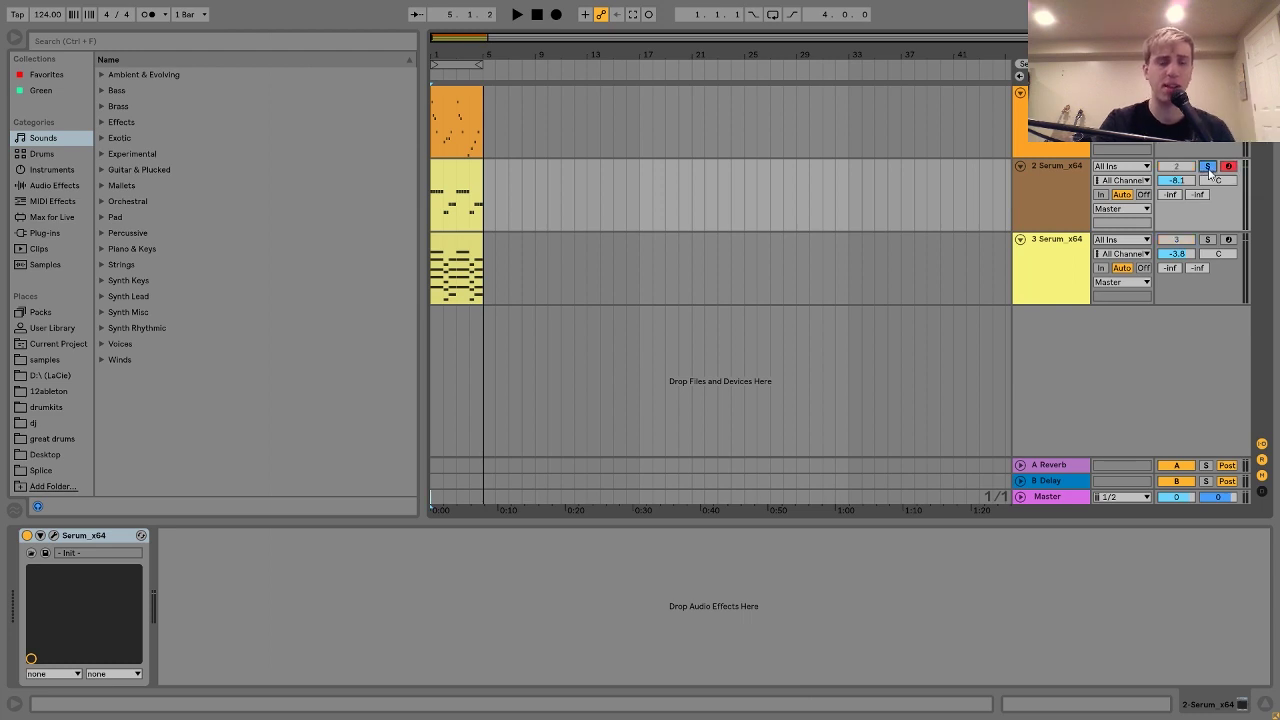
{"action": "key", "text": "space"}
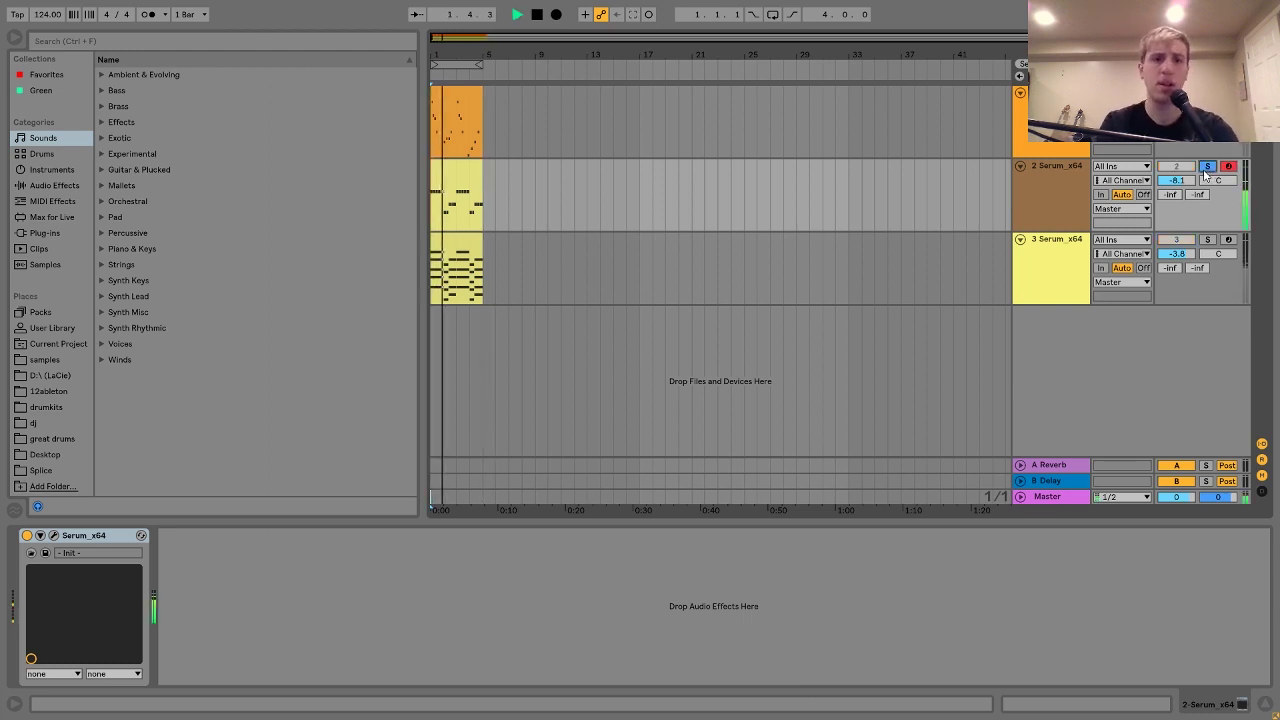
{"action": "key", "text": "space"}
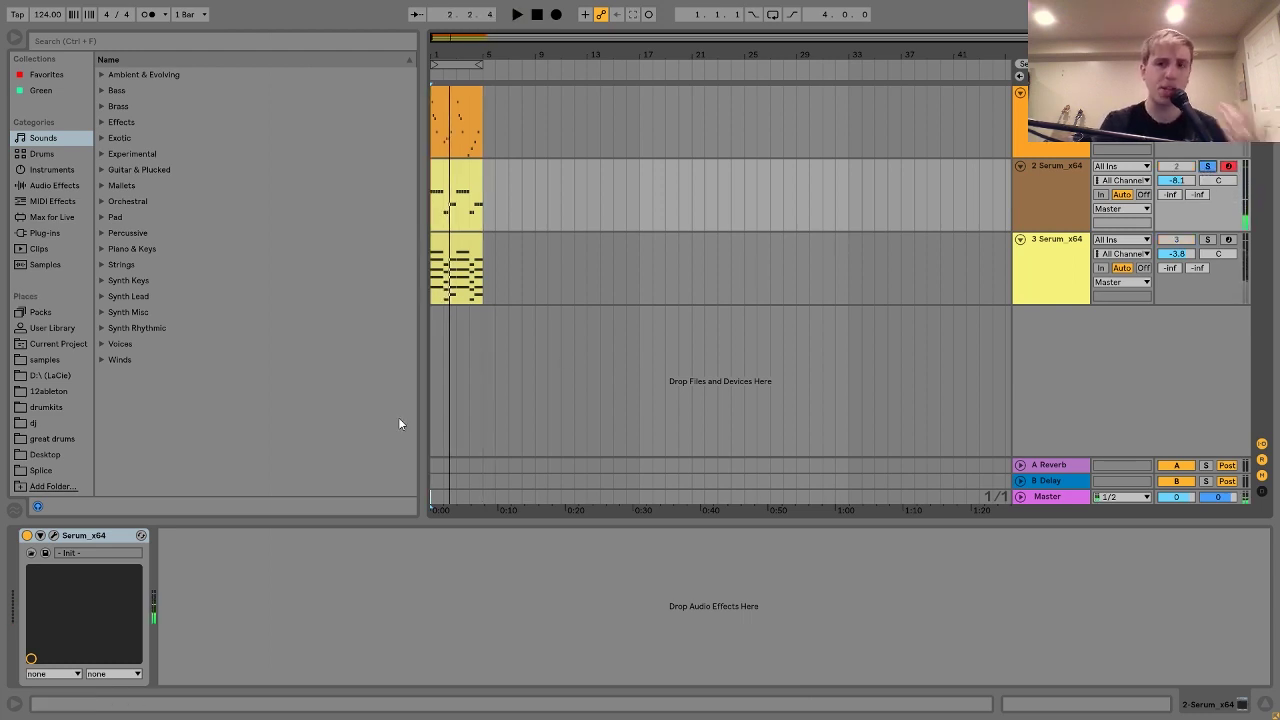
{"action": "left_click", "coordinate": [54, 536]}
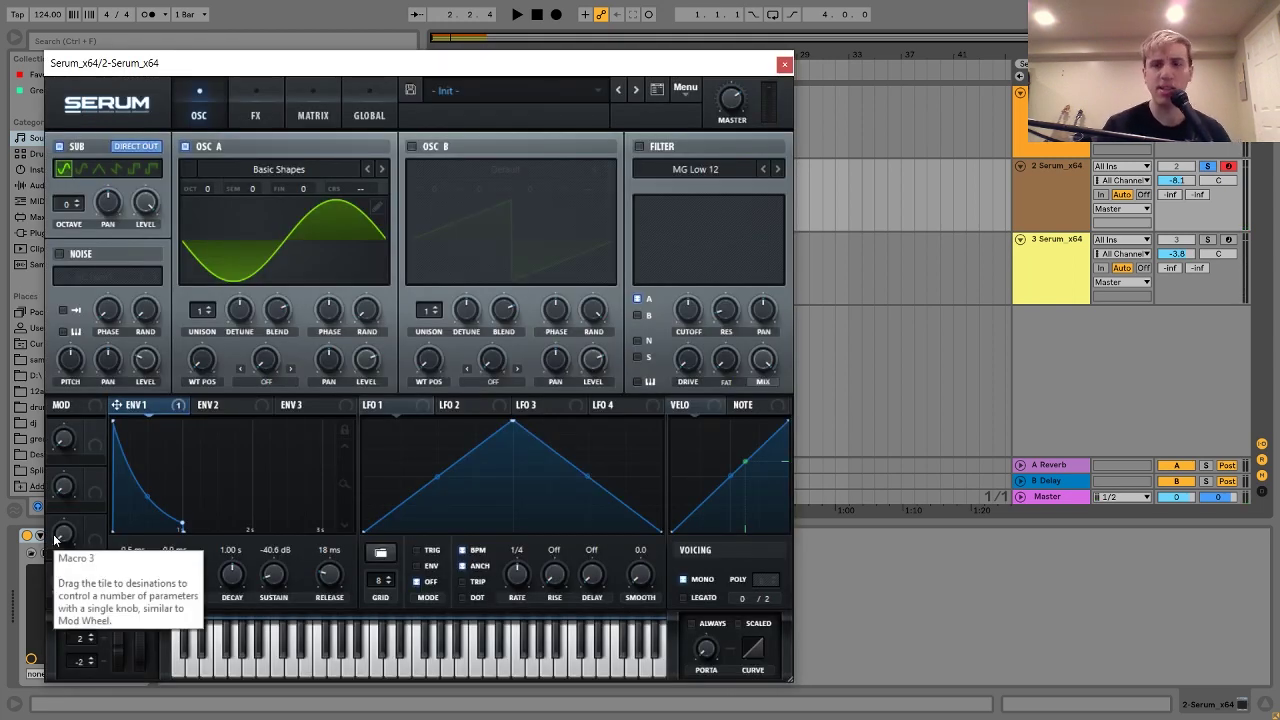
Unsolo the second track and compare short playbacks of the mix with that track muted and active
{"action": "left_click", "coordinate": [1208, 167]}
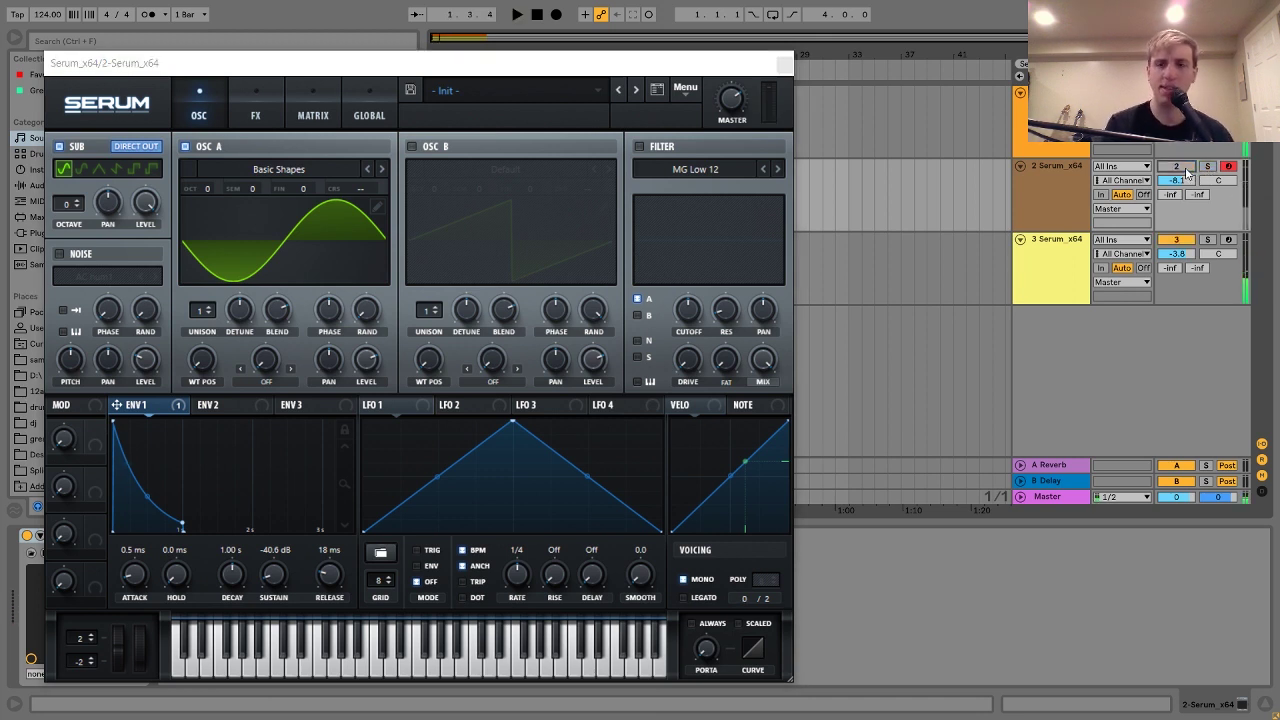
{"action": "left_click", "coordinate": [1185, 168]}
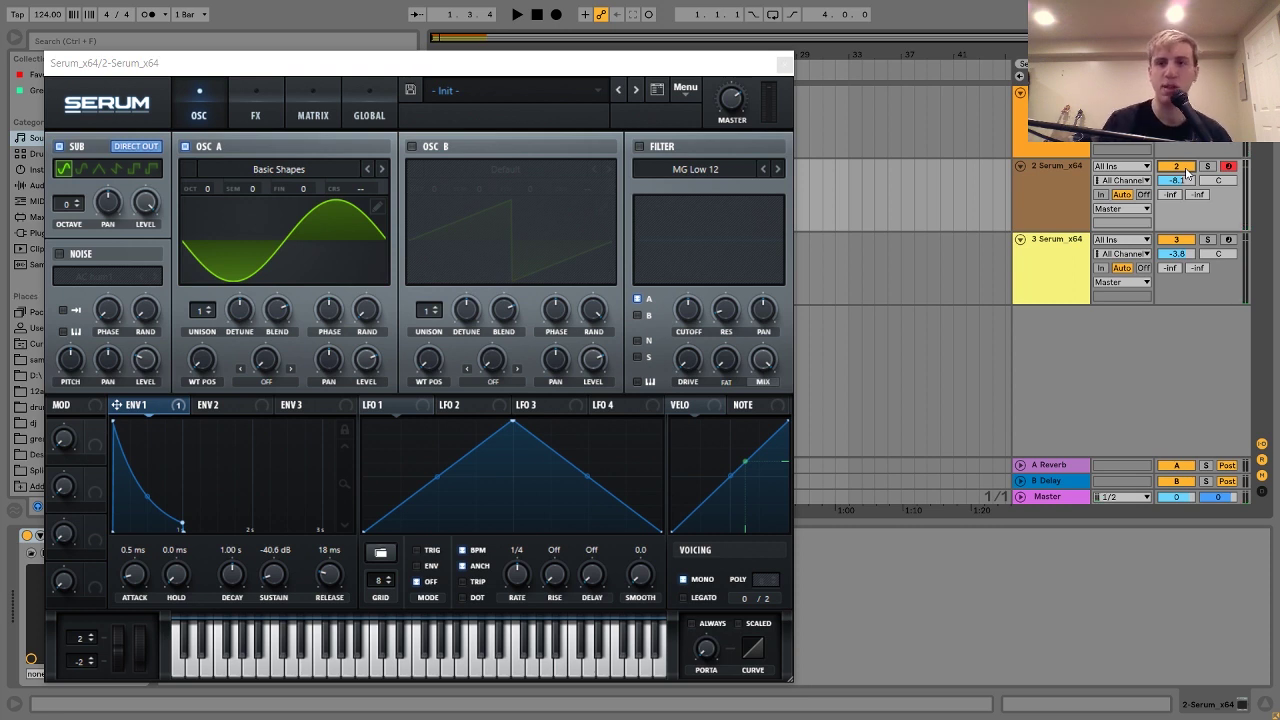
{"action": "left_click", "coordinate": [1010, 212]}
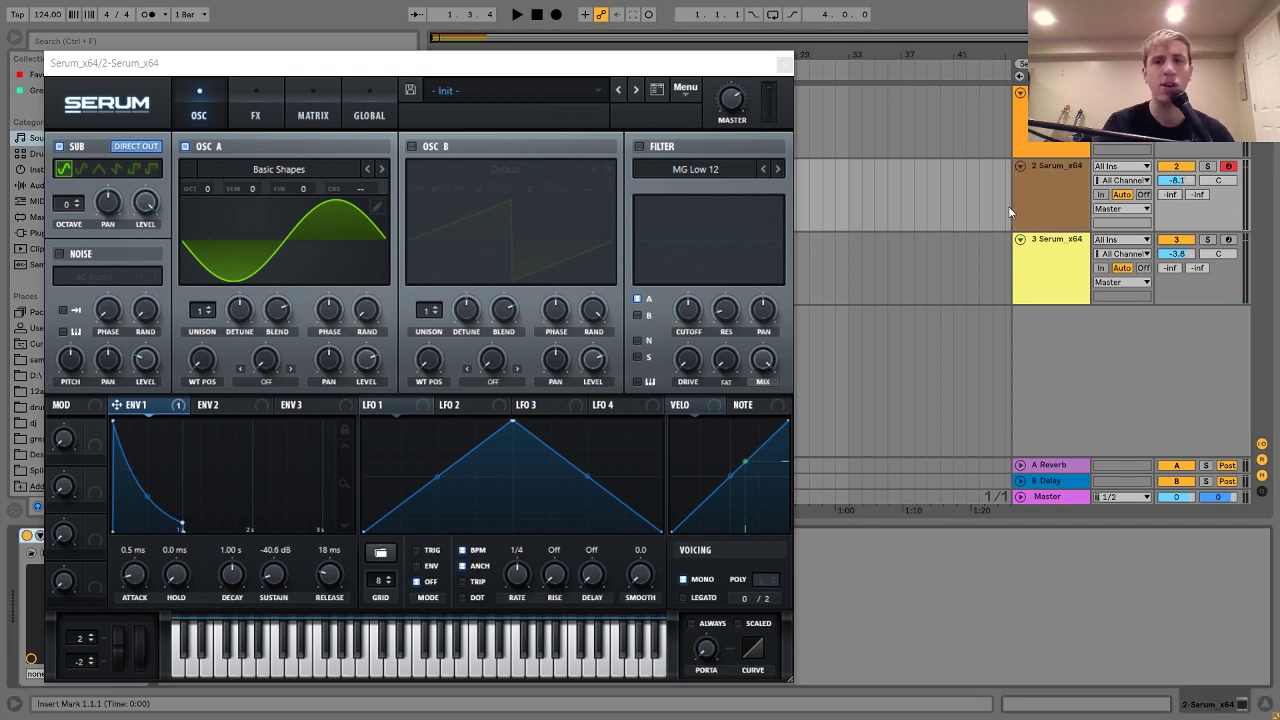
{"action": "key", "text": "space"}
{"action": "key", "text": "space"}
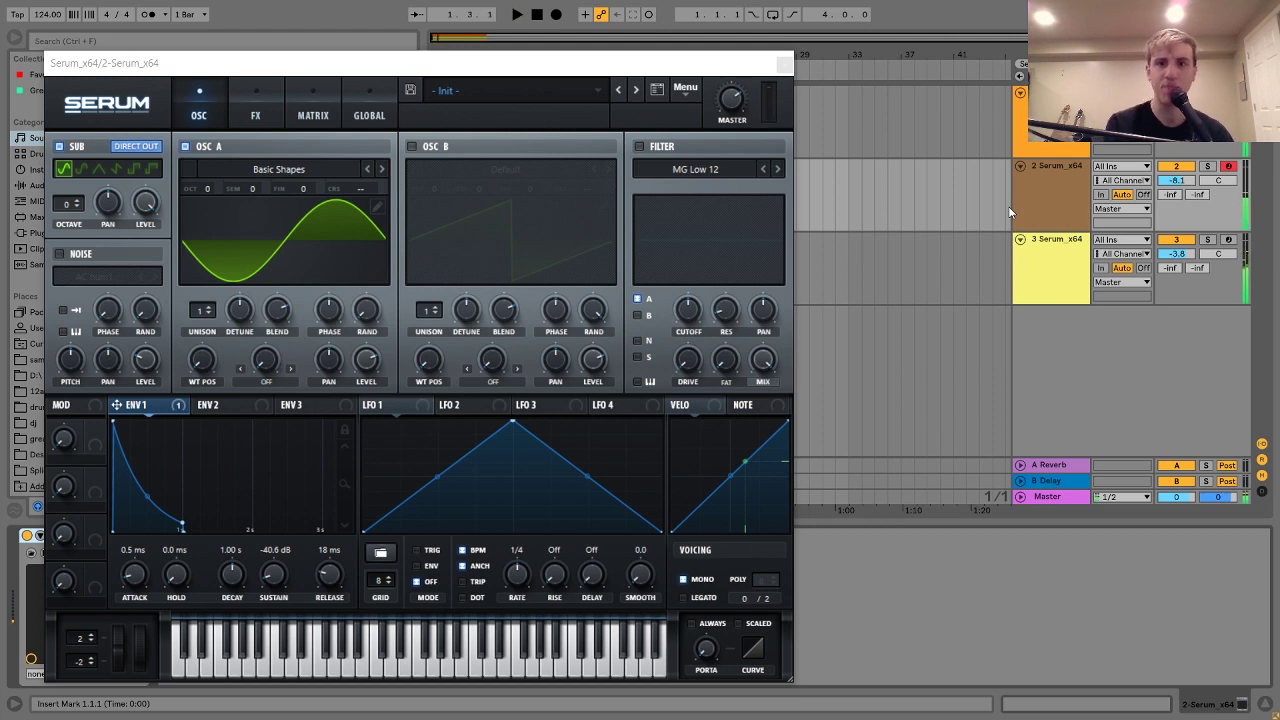
Solo the second track again and lower the computer keyboard range to C1–D2 to test its low notes
{"action": "left_click", "coordinate": [1209, 167]}
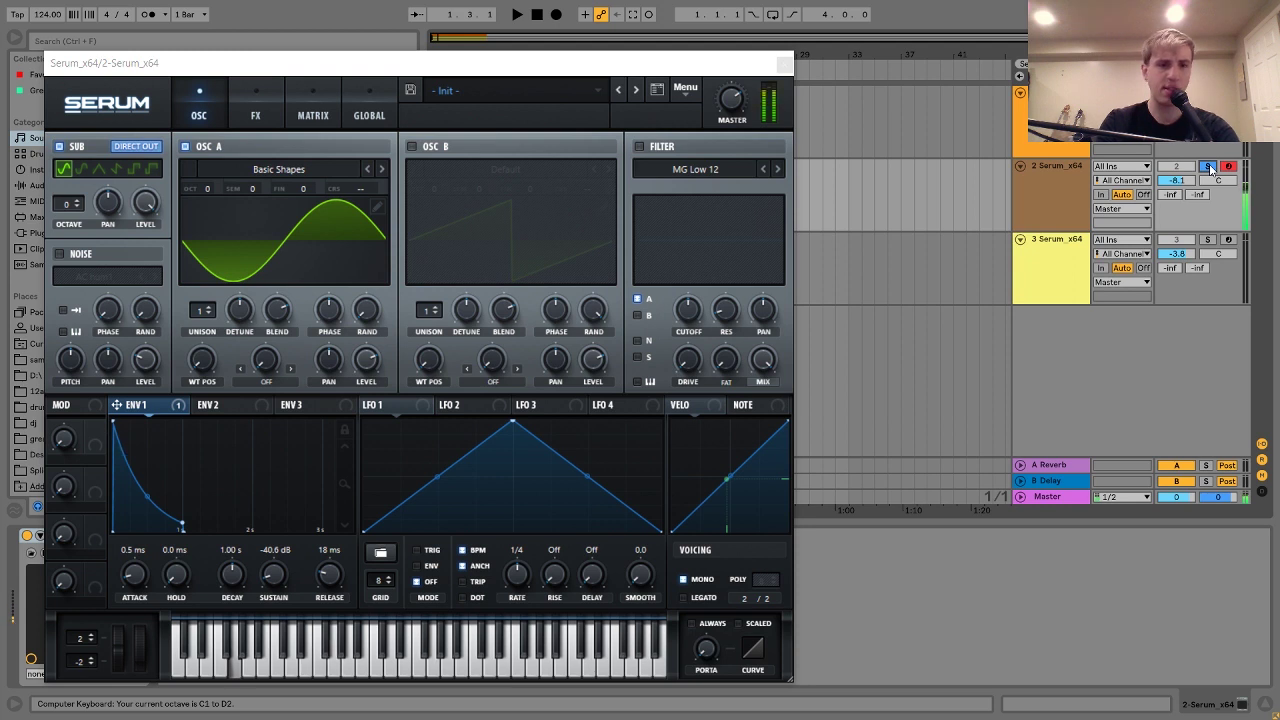
{"action": "key", "text": "z"}
{"action": "key", "text": "z"}
{"action": "key", "text": "z"}
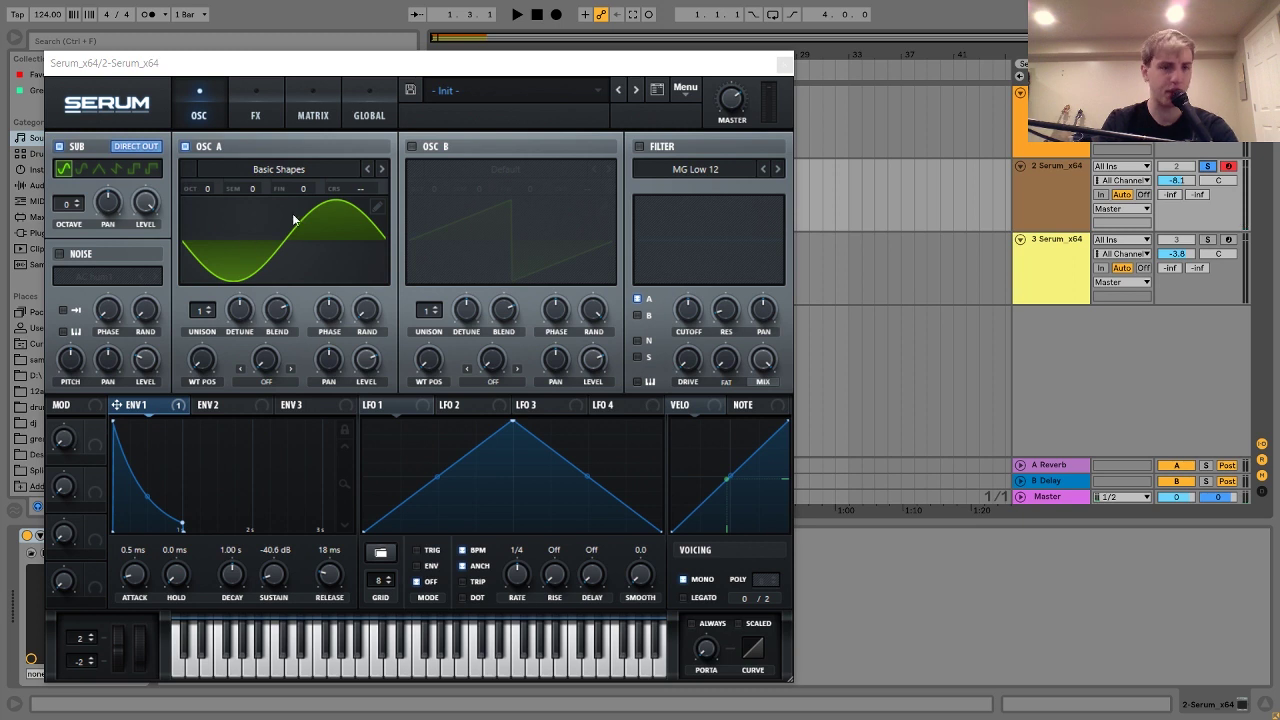
View the second patch's effects, compare the distortion off and on, and inspect the filter cutoff's modulation
{"action": "left_click", "coordinate": [258, 116]}
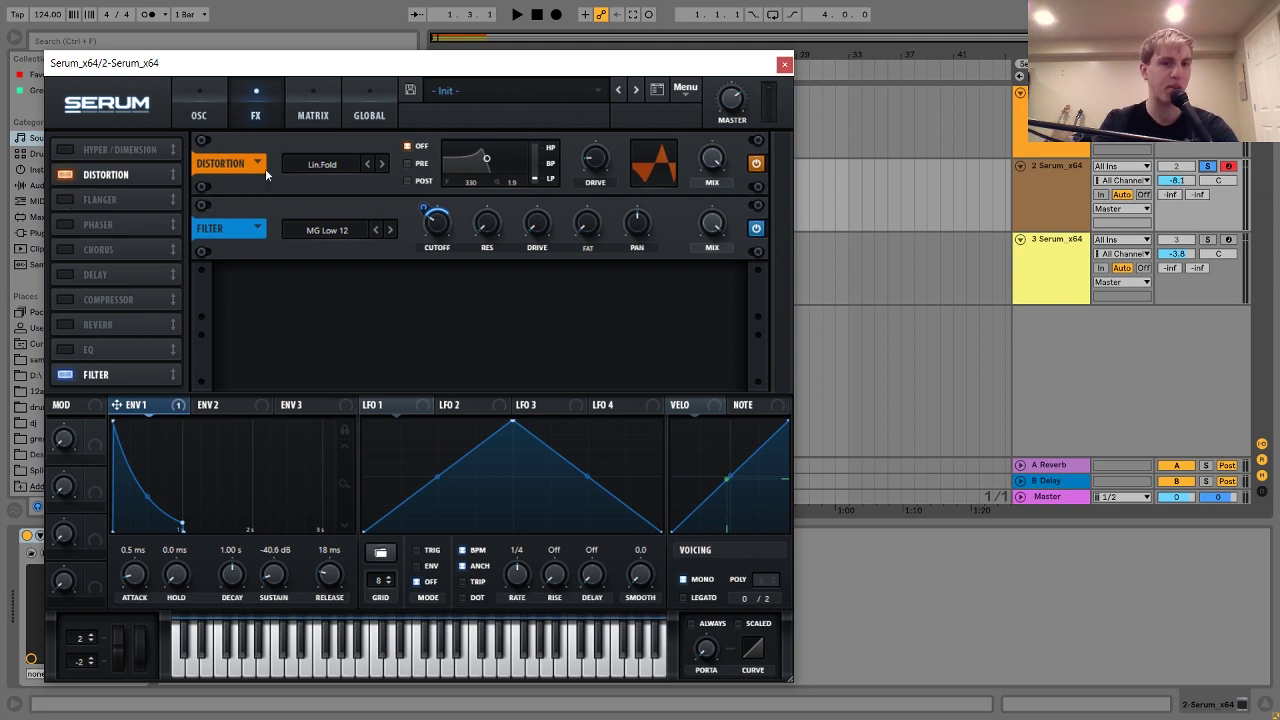
{"action": "left_click", "coordinate": [66, 176]}
{"action": "left_click", "coordinate": [66, 176]}
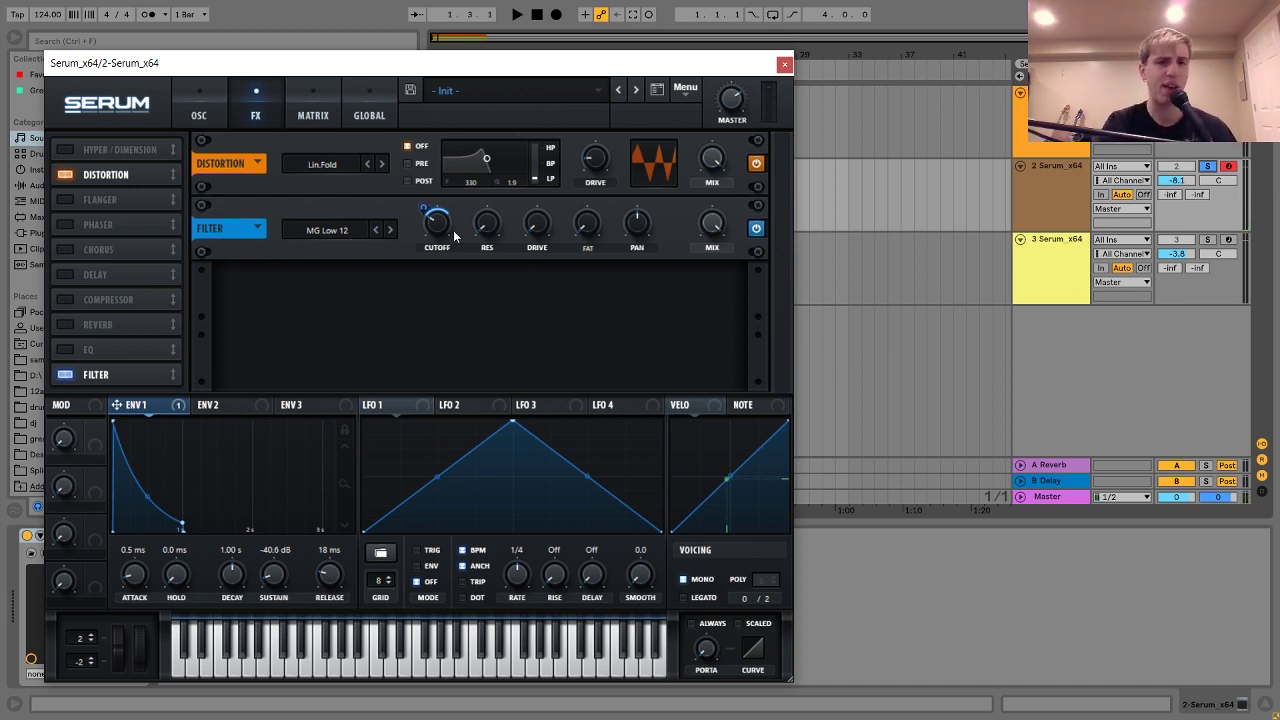
{"action": "mouse_move", "coordinate": [437, 243]}
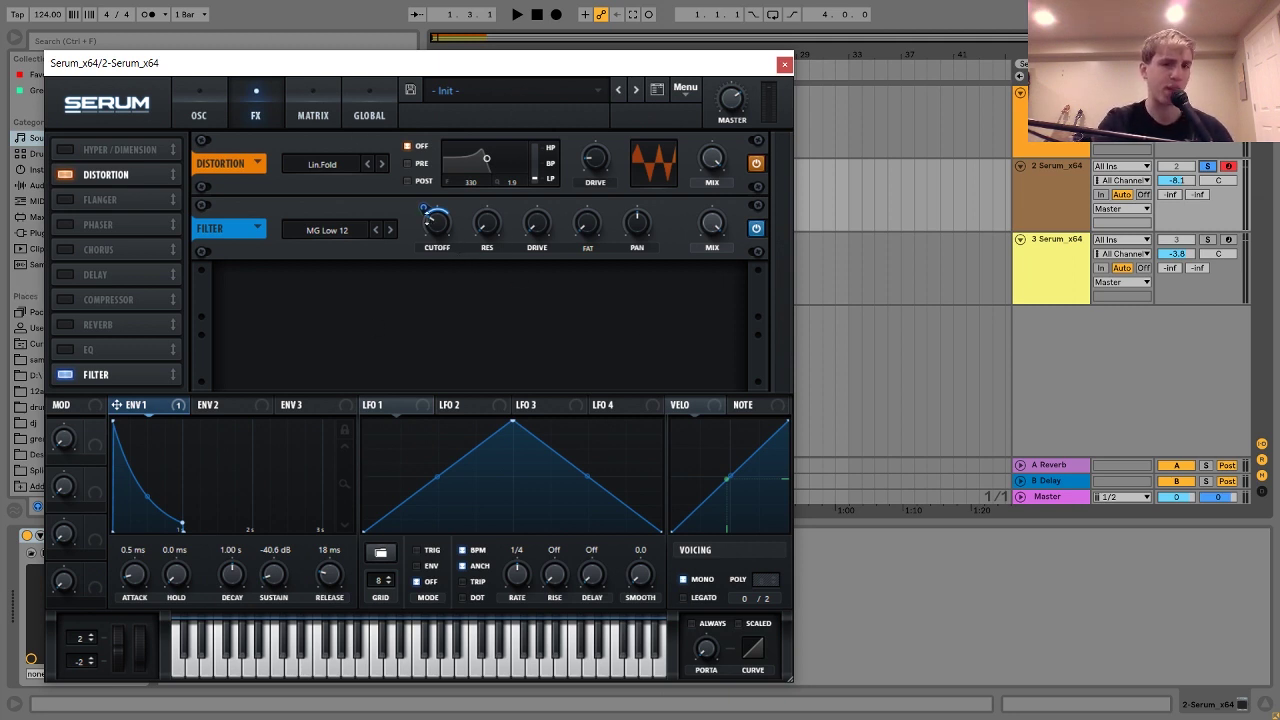
{"action": "right_click", "coordinate": [438, 222]}
Solo the third track and play back its chords briefly
{"action": "left_click", "coordinate": [1066, 252]}
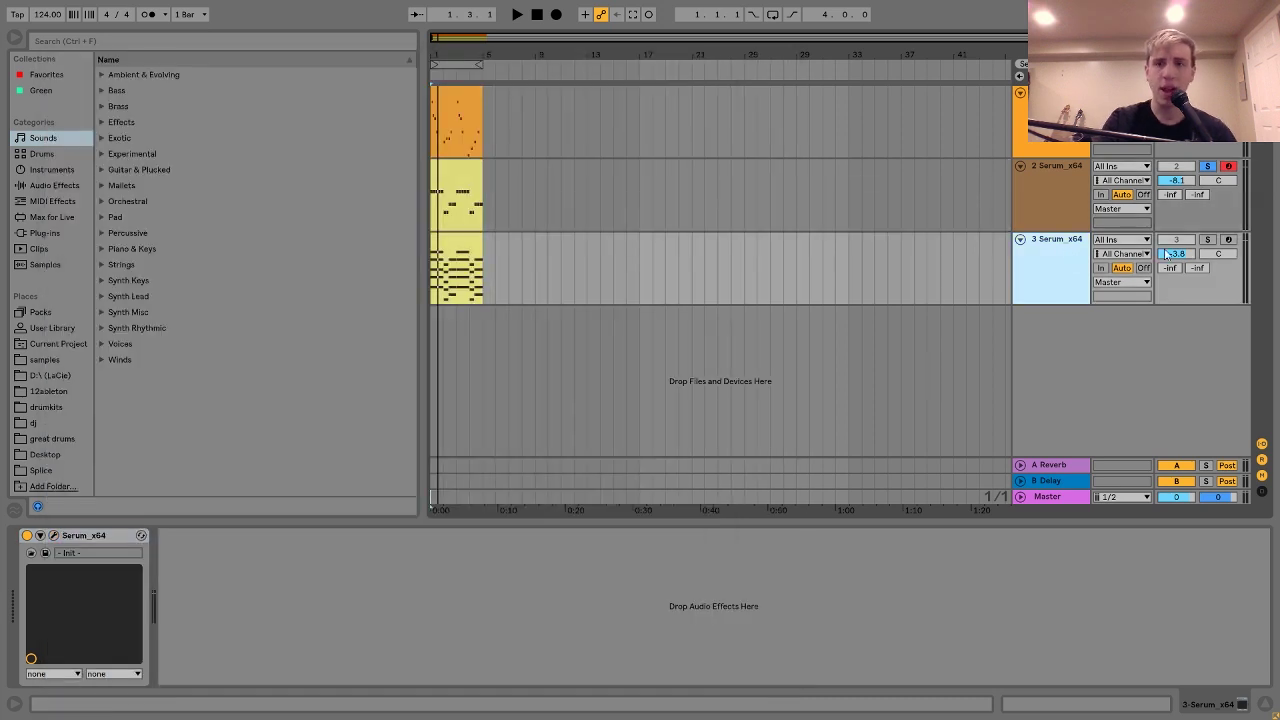
{"action": "left_click", "coordinate": [1207, 240]}
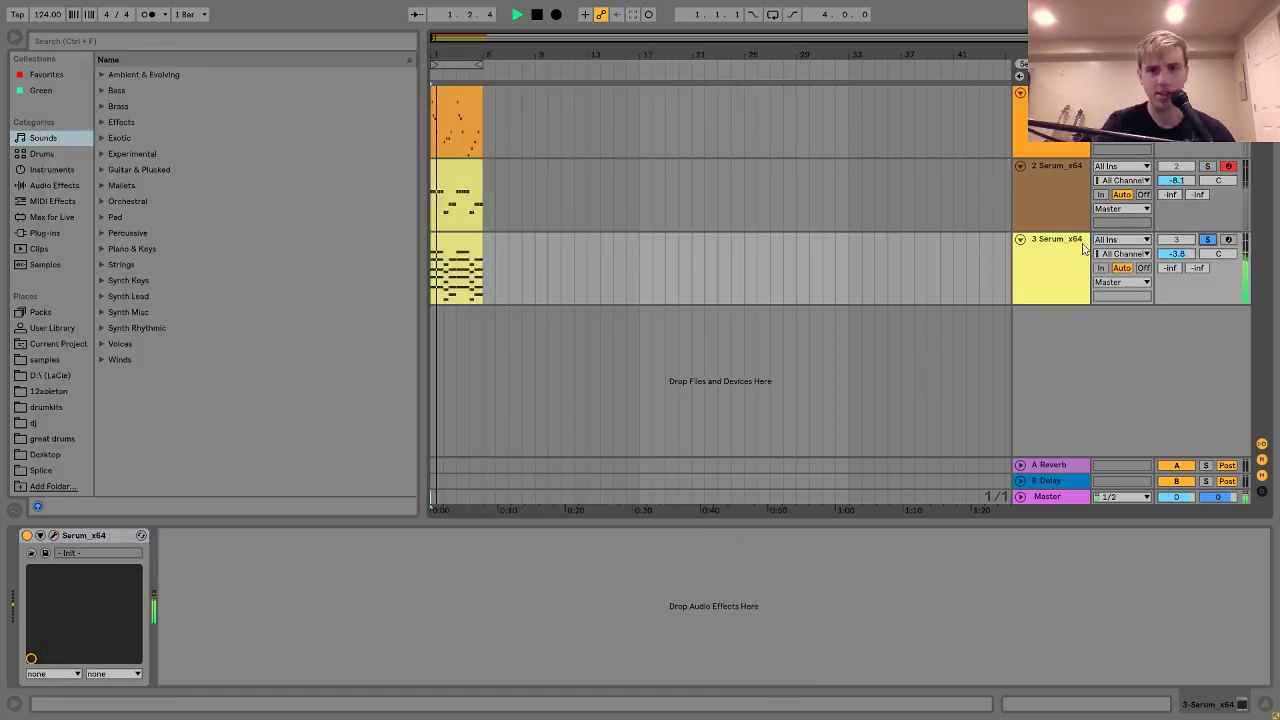
{"action": "key", "text": "space"}
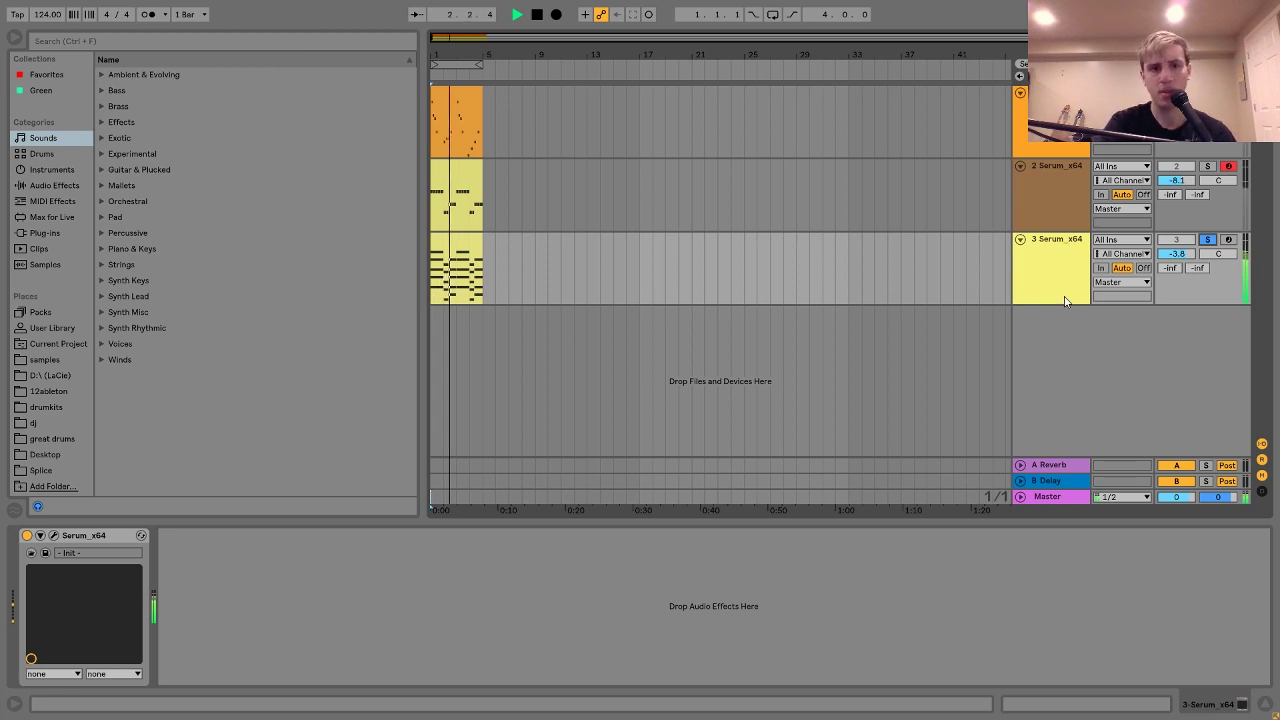
{"action": "key", "text": "space"}
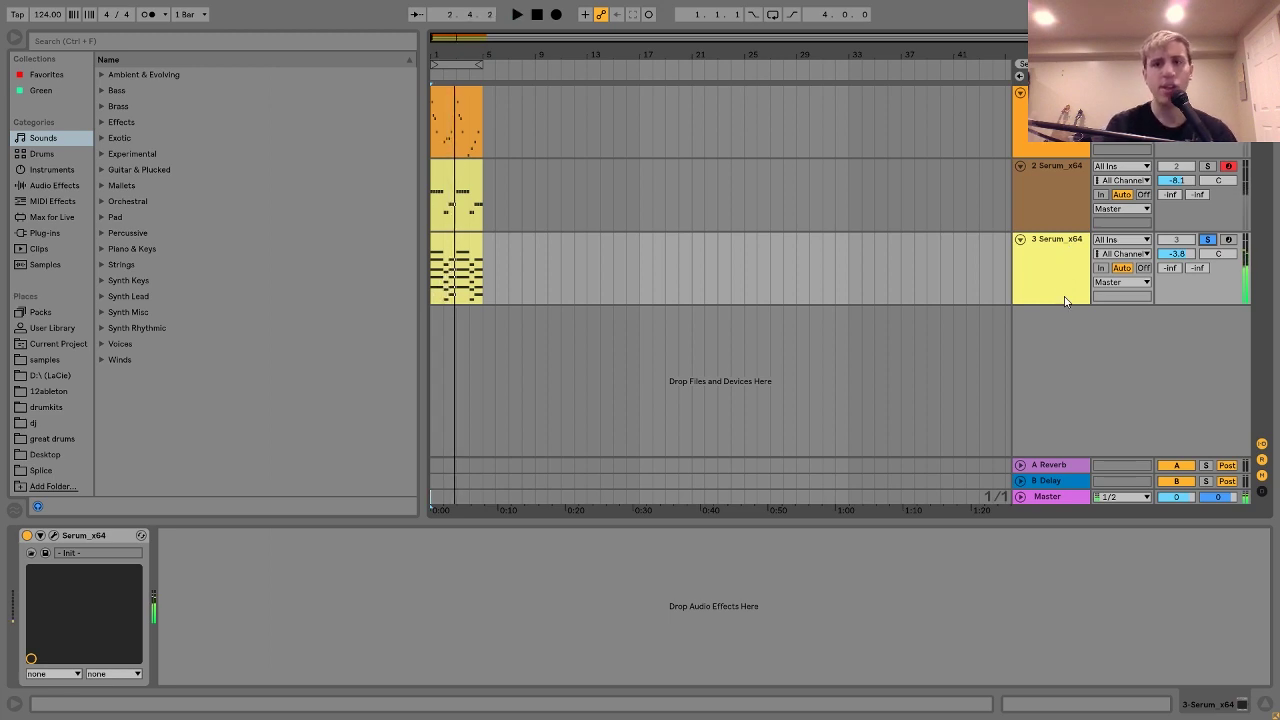
Arm the third track, open its Serum instrument and sound a test note
{"action": "left_click", "coordinate": [1228, 240]}
{"action": "left_click", "coordinate": [53, 535]}
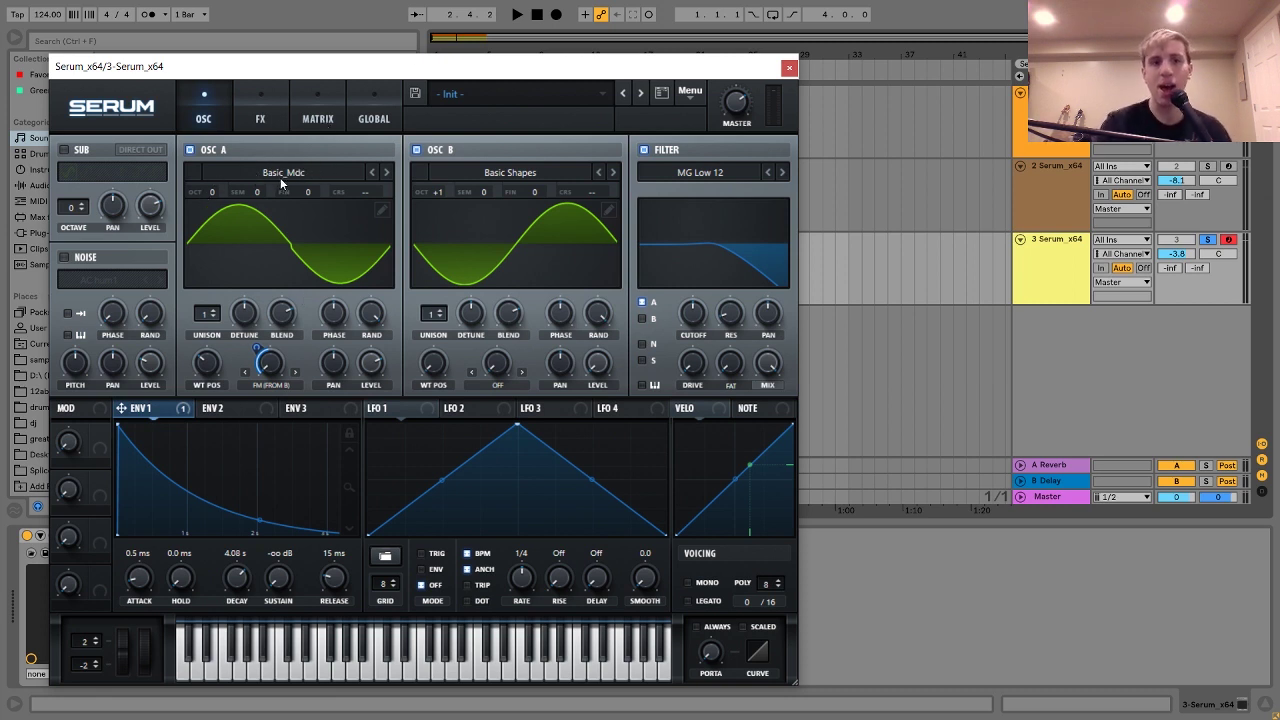
{"action": "key", "text": "a"}
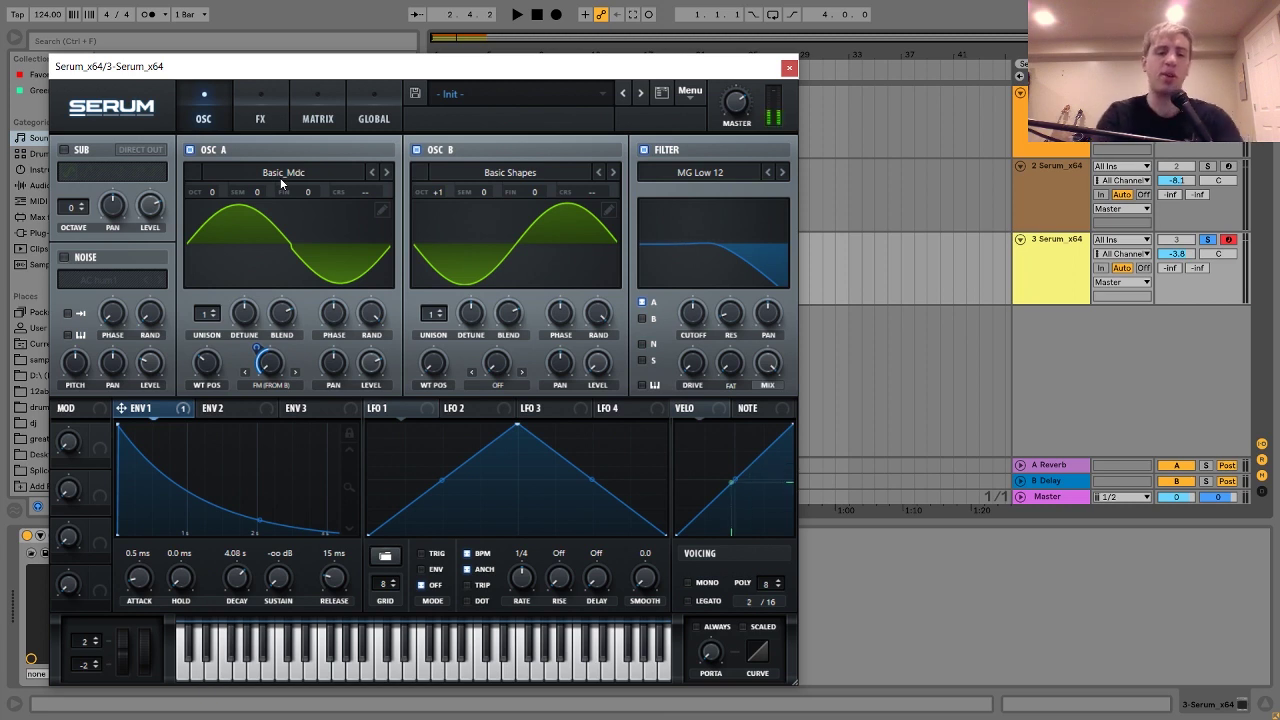
Audition the third track's patch by playing notes in higher and lower keyboard octaves
{"action": "key", "text": "z"}
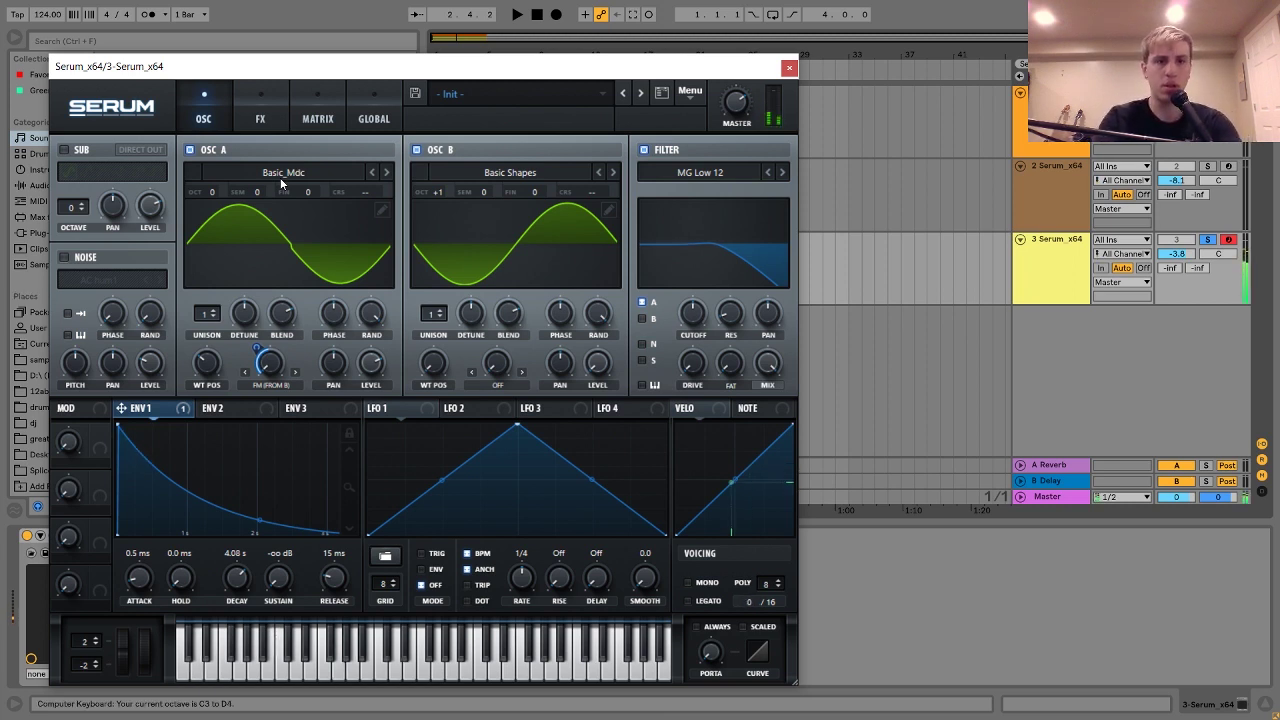
{"action": "key", "text": "x"}
{"action": "key", "text": "a"}
{"action": "key", "text": "g"}
{"action": "key", "text": "l"}
{"action": "key", "text": "z"}
{"action": "key", "text": "a"}
{"action": "key", "text": "g"}
{"action": "key", "text": "l"}
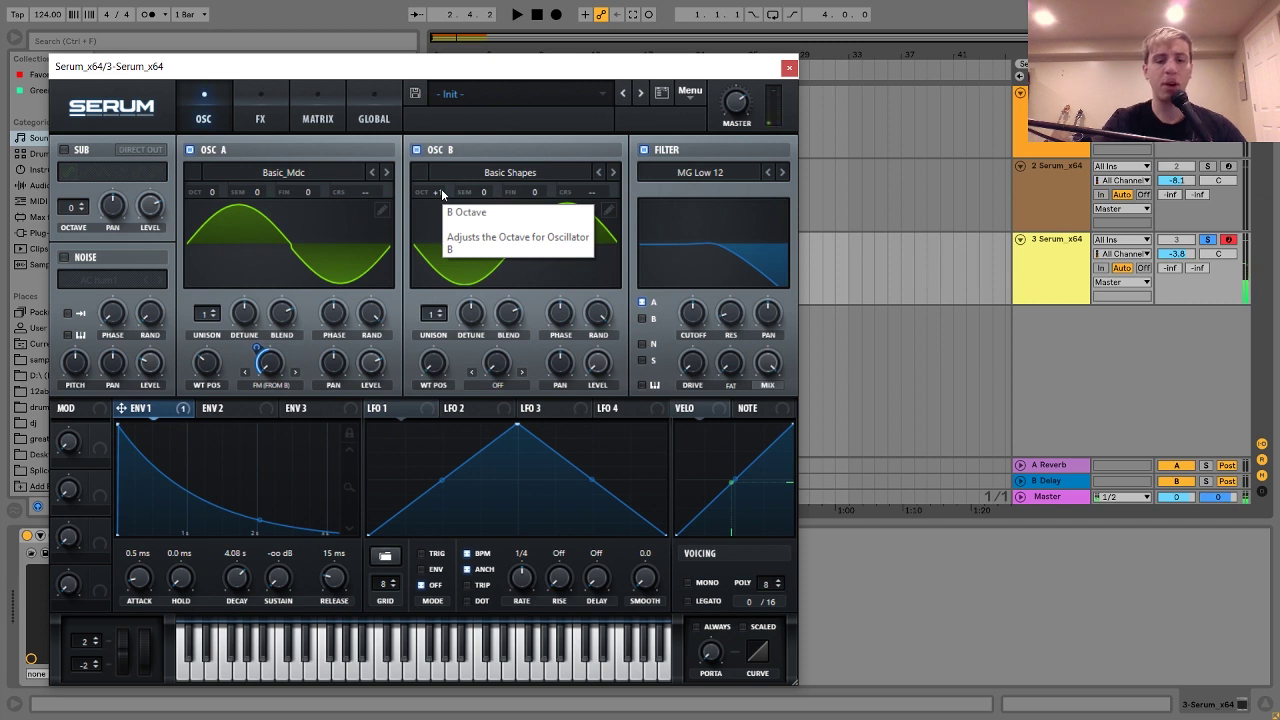
Compare octave settings for oscillator B in the third patch, ending at +1 octave
{"action": "scroll", "coordinate": [442, 193], "scroll_direction": "up", "scroll_amount": 1}
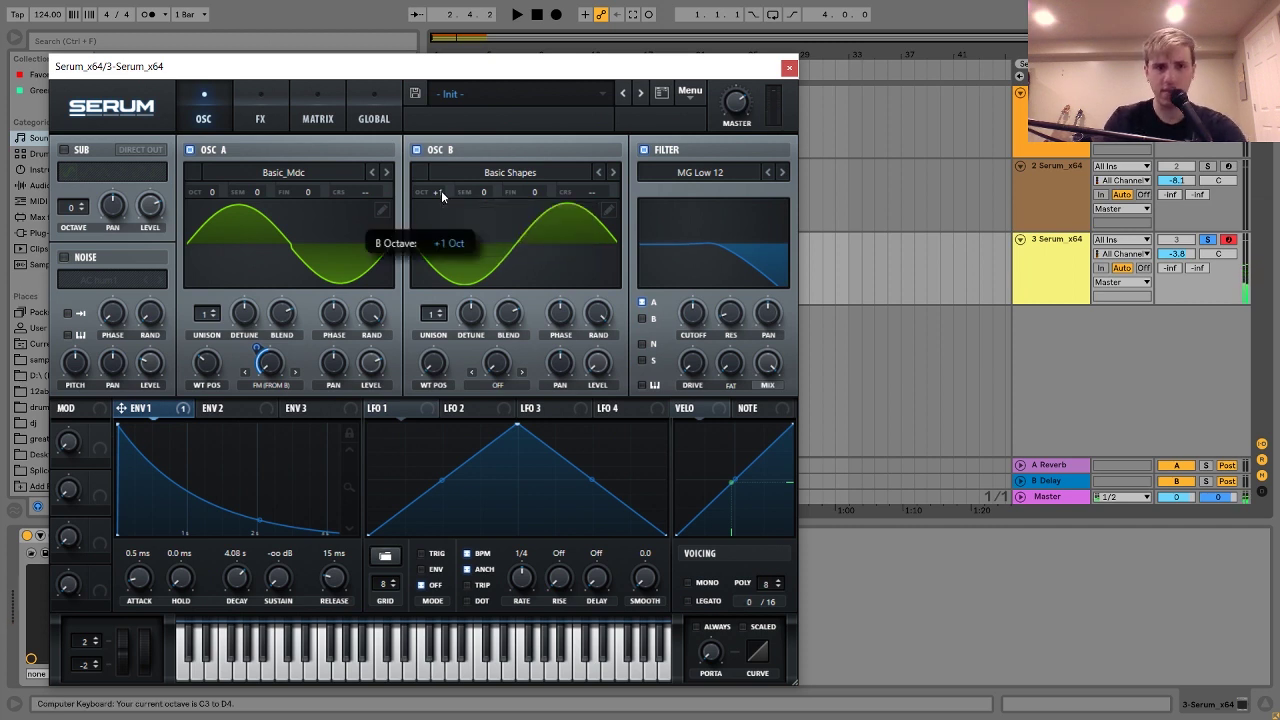
{"action": "left_click_drag", "start_coordinate": [444, 213], "coordinate": [444, 188]}
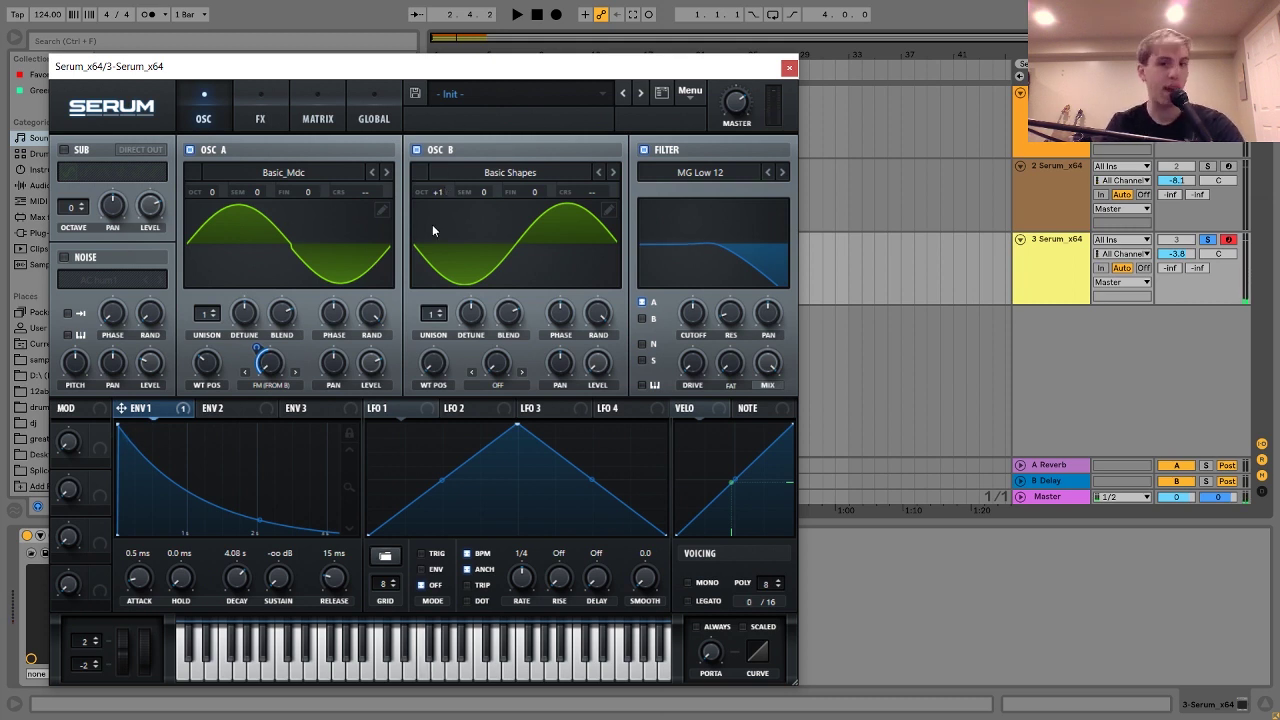
{"action": "scroll", "coordinate": [437, 194], "scroll_direction": "down", "scroll_amount": 1}
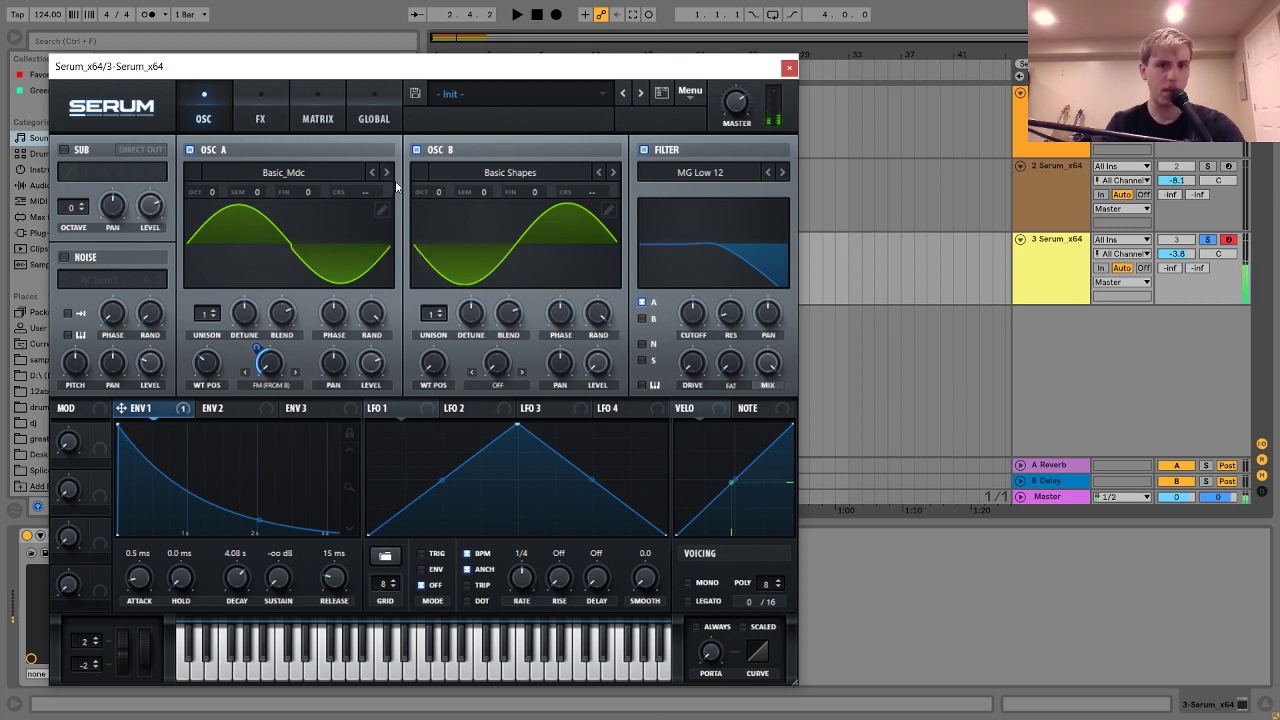
{"action": "scroll", "coordinate": [447, 188], "scroll_direction": "up", "scroll_amount": 1}
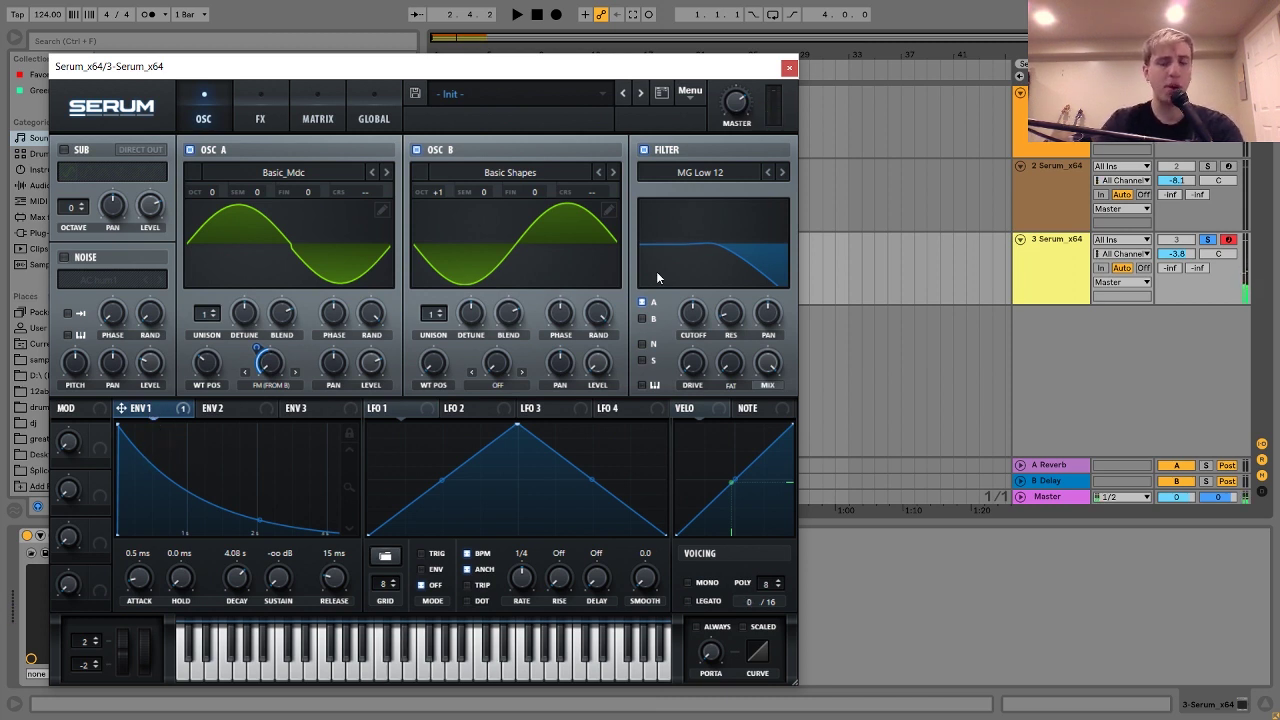
Compare the third patch with its filter and its chorus effect each bypassed, switching both back on
{"action": "left_click", "coordinate": [668, 151]}
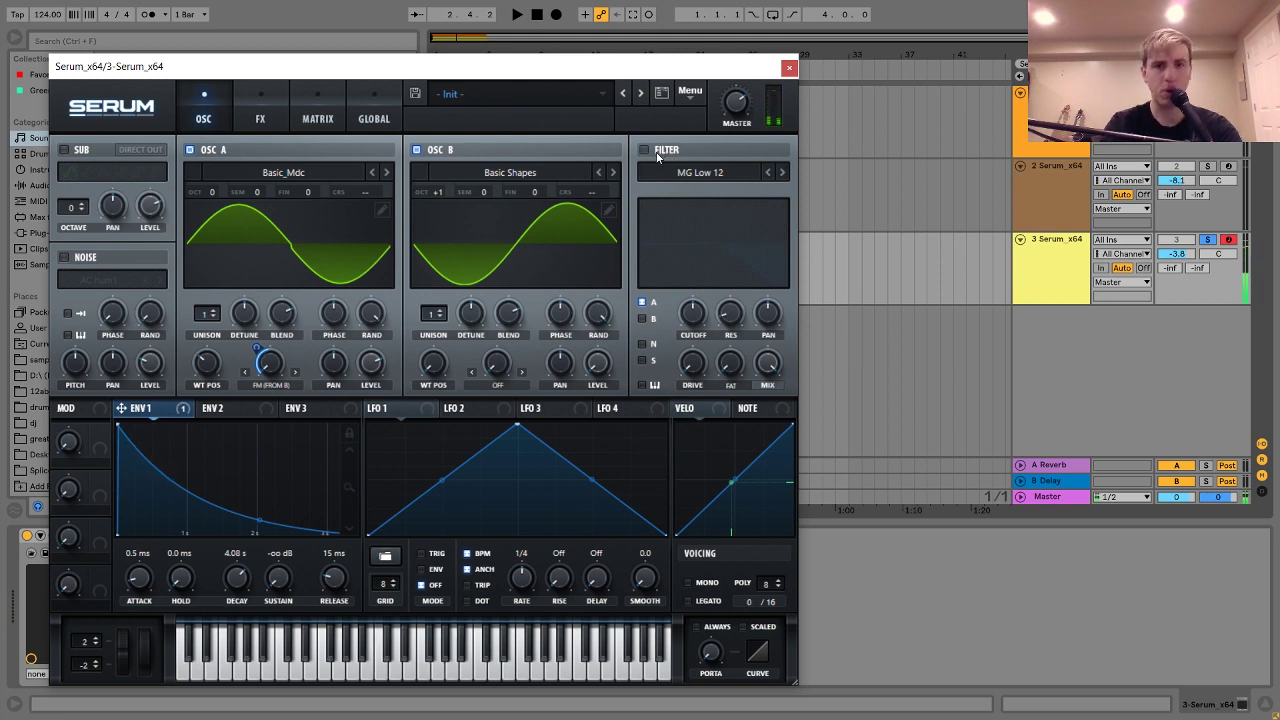
{"action": "left_click", "coordinate": [657, 155]}
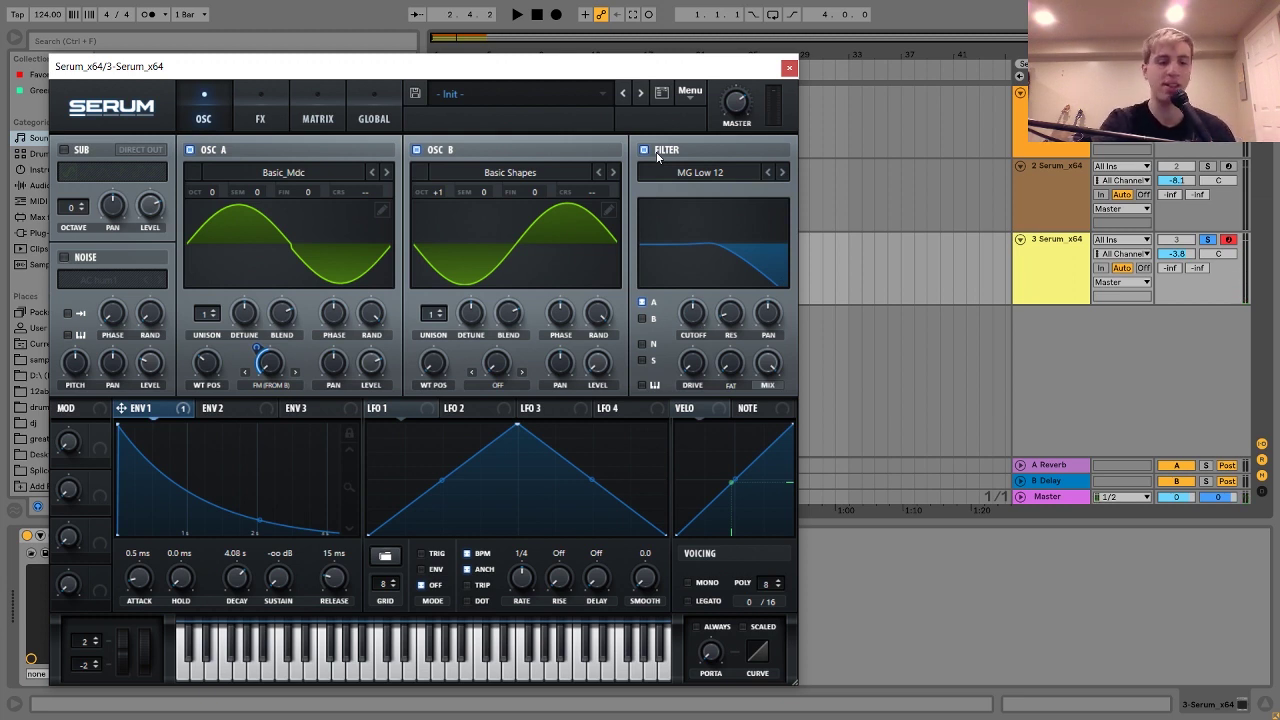
{"action": "left_click", "coordinate": [260, 119]}
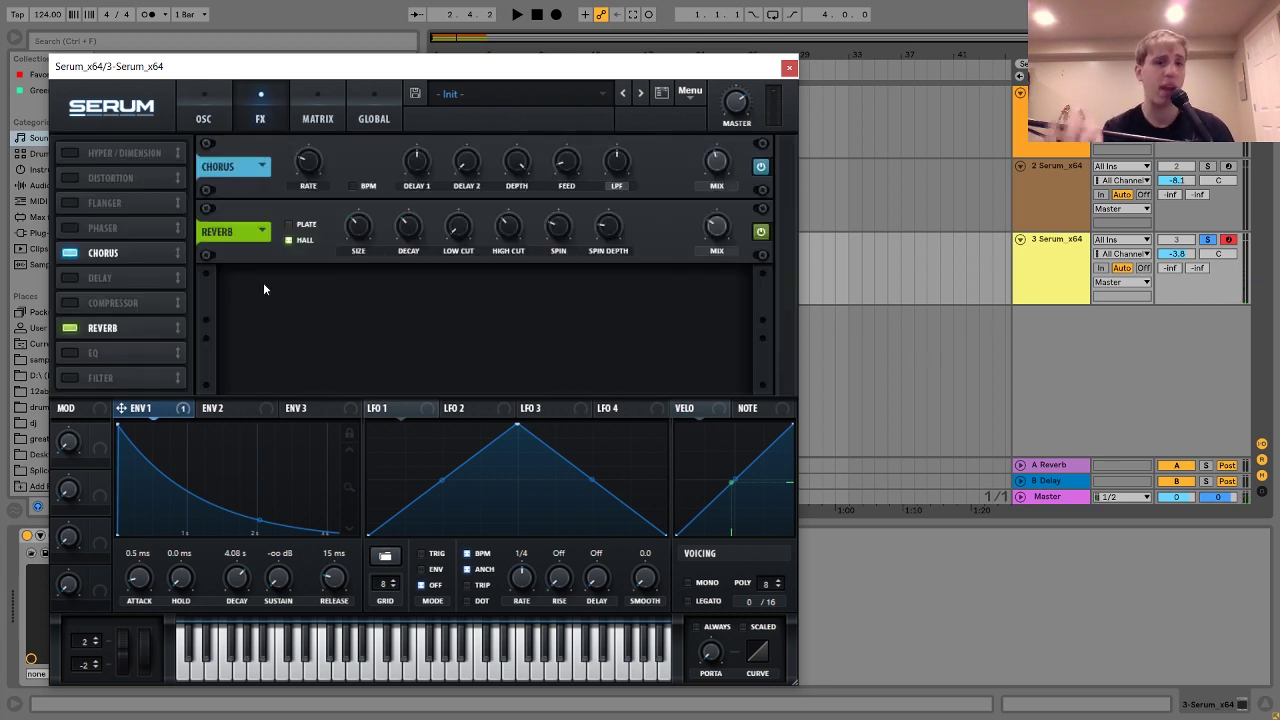
{"action": "left_click", "coordinate": [66, 255]}
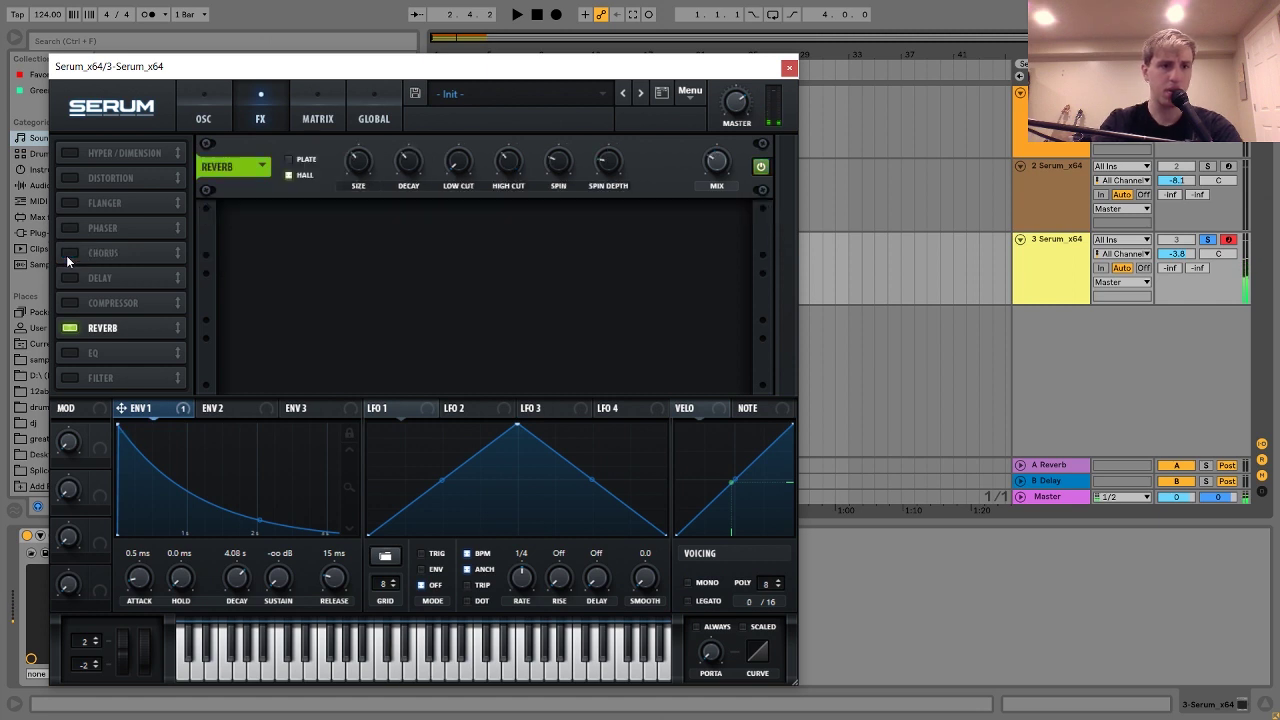
{"action": "left_click", "coordinate": [66, 255]}
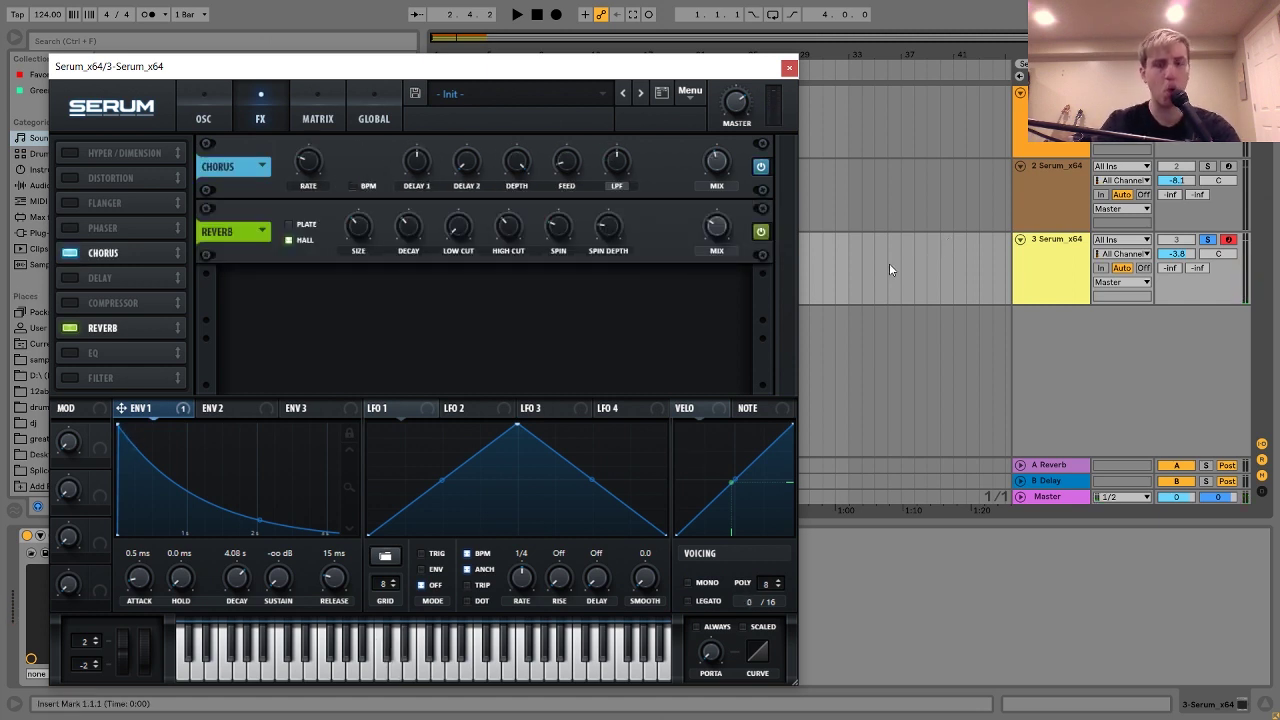
Audition the third patch with its chorus and reverb enabled by playing notes in a higher keyboard octave
{"action": "key", "text": "x"}
{"action": "key", "text": "j"}
{"action": "key", "text": "k"}
{"action": "key", "text": "l"}
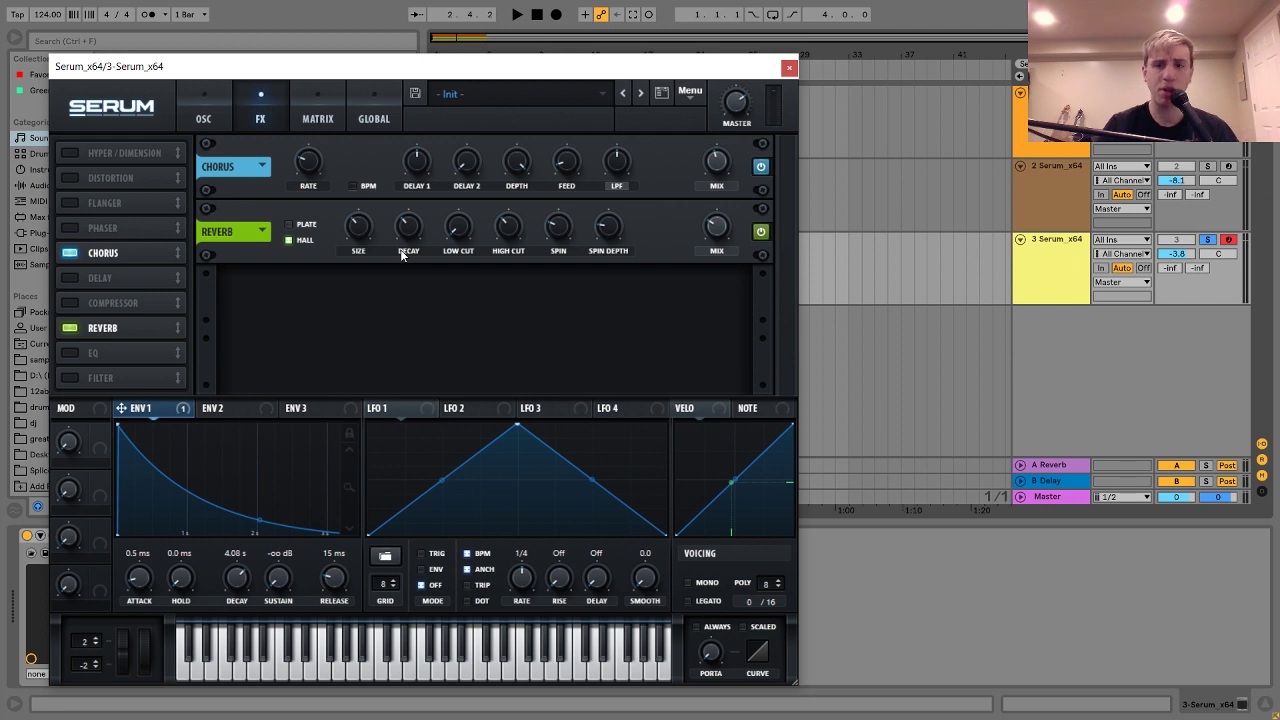
Close the third track's Serum instrument and turn off the track's solo
{"action": "left_click", "coordinate": [789, 67]}
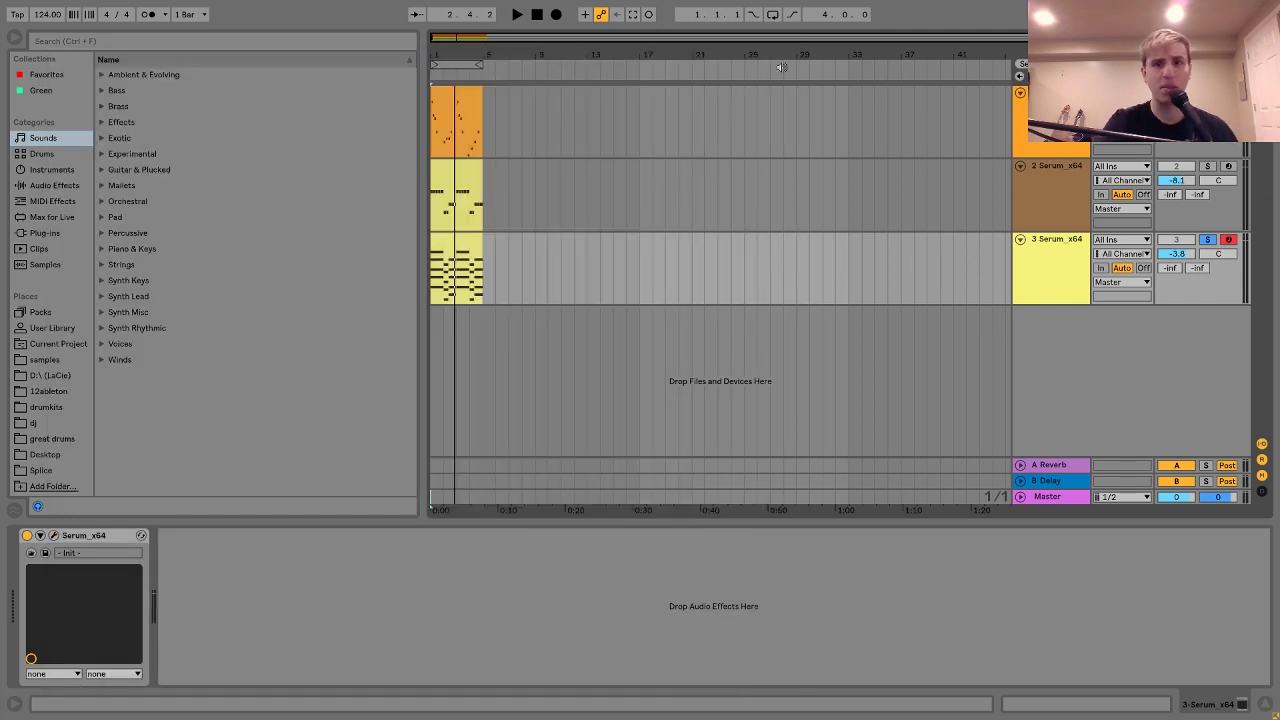
{"action": "left_click", "coordinate": [1208, 239]}
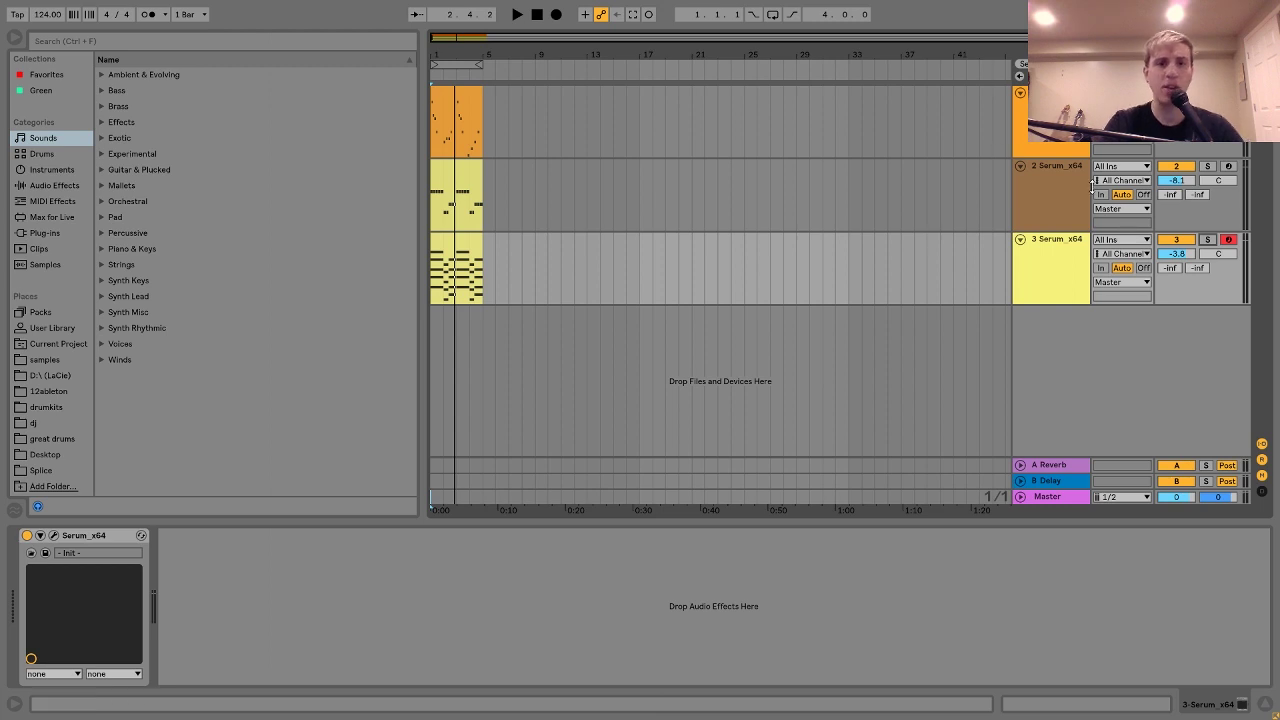
Open the first track's Serum instrument to review its chorus, reverb and EQ effects, and close it
{"action": "left_click", "coordinate": [1070, 172]}
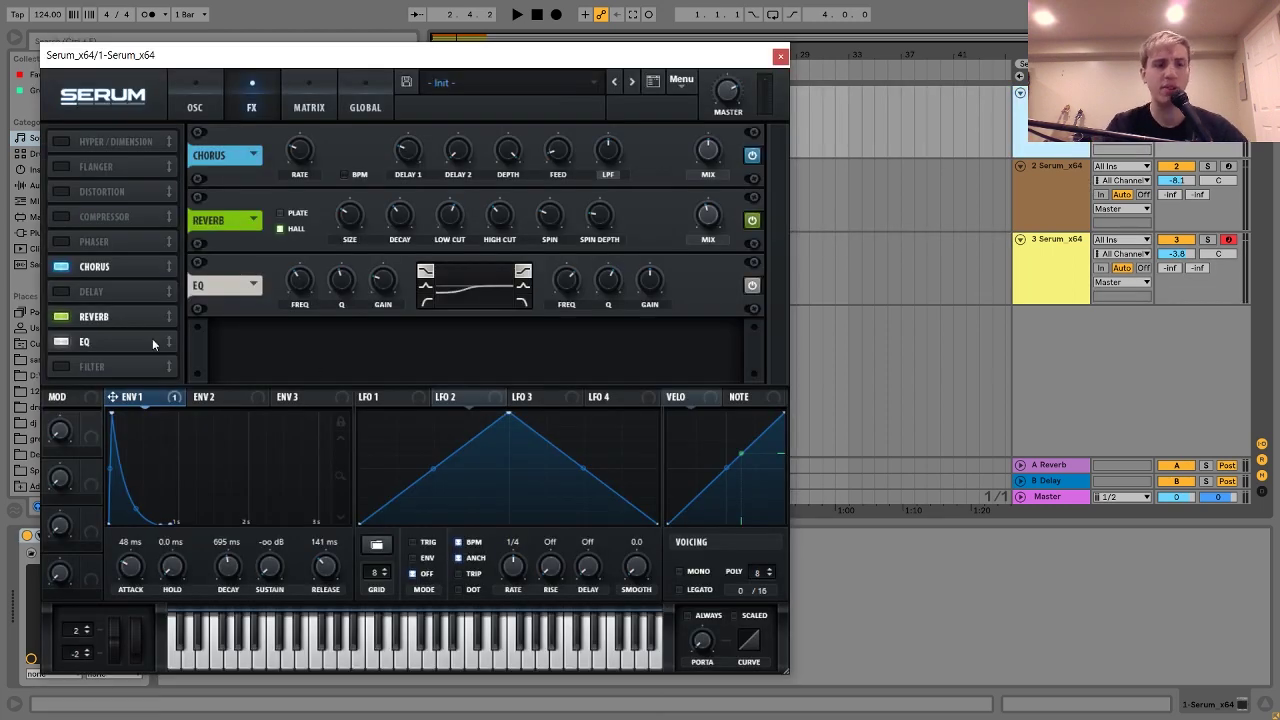
{"action": "left_click", "coordinate": [212, 88]}
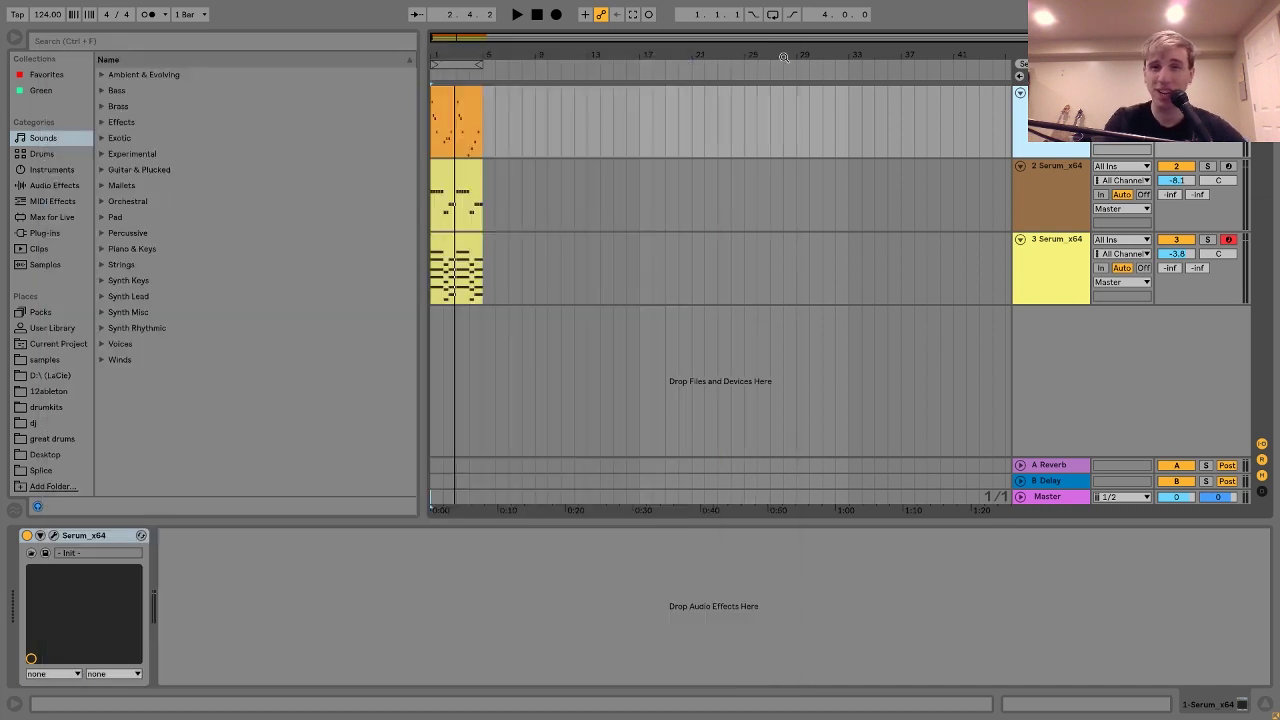
{"action": "left_click", "coordinate": [780, 56]}
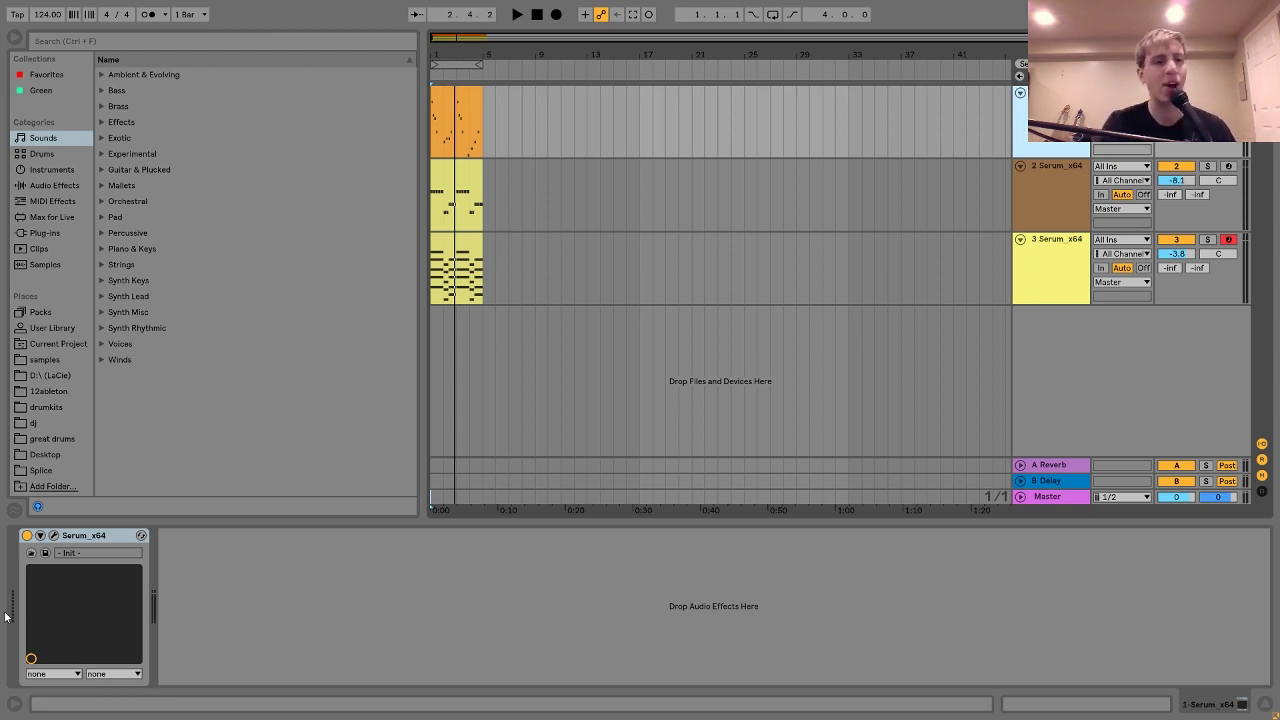
{"action": "left_click", "coordinate": [54, 535]}
{"action": "left_click", "coordinate": [1062, 245]}
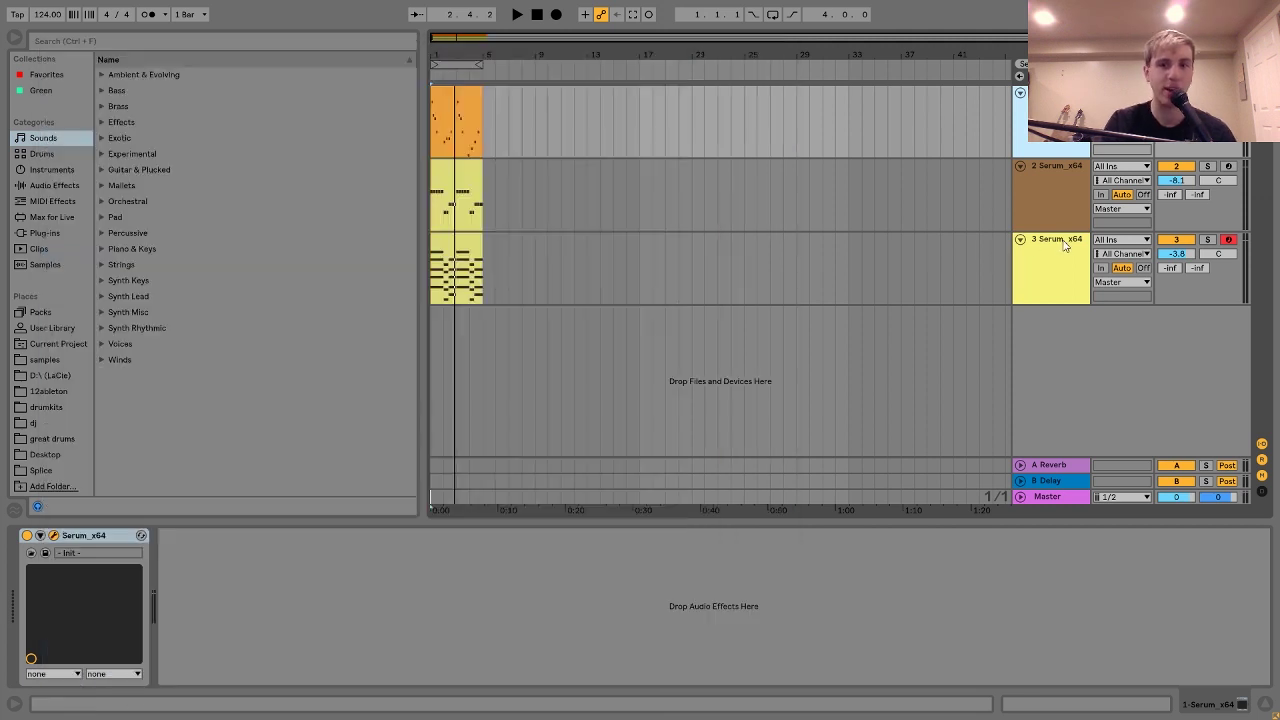